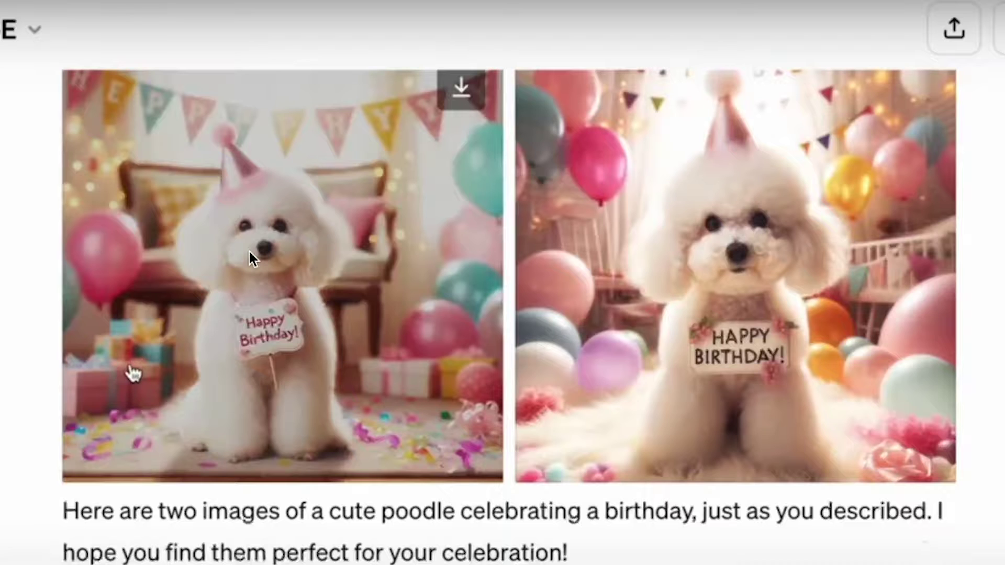
- Play the tutorial video until the birthday poodle image opens full size
click(130, 379)
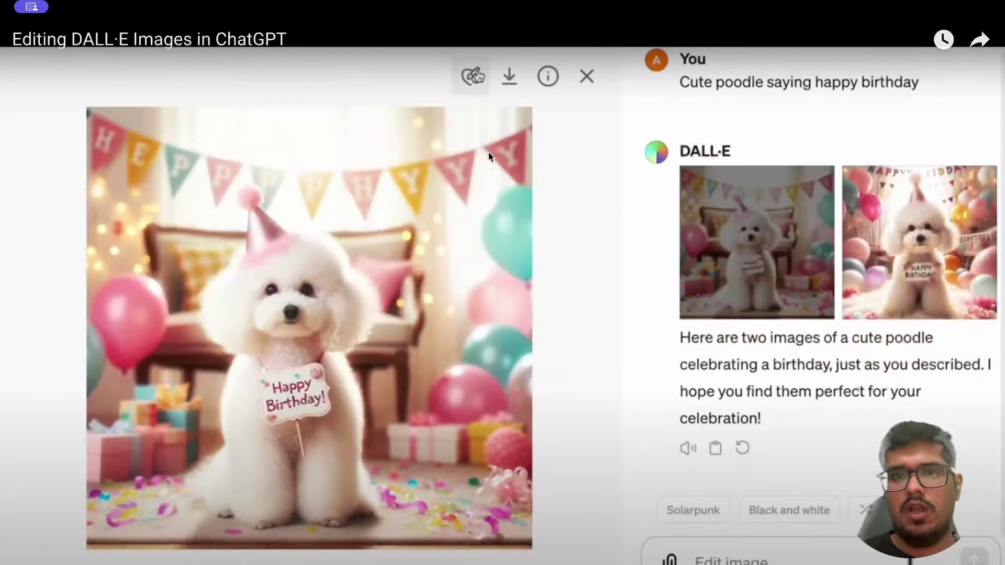
- Watch the tutorial through the 'Add bows' edit, pausing and resuming until the bowed poodle appears
click(473, 76)
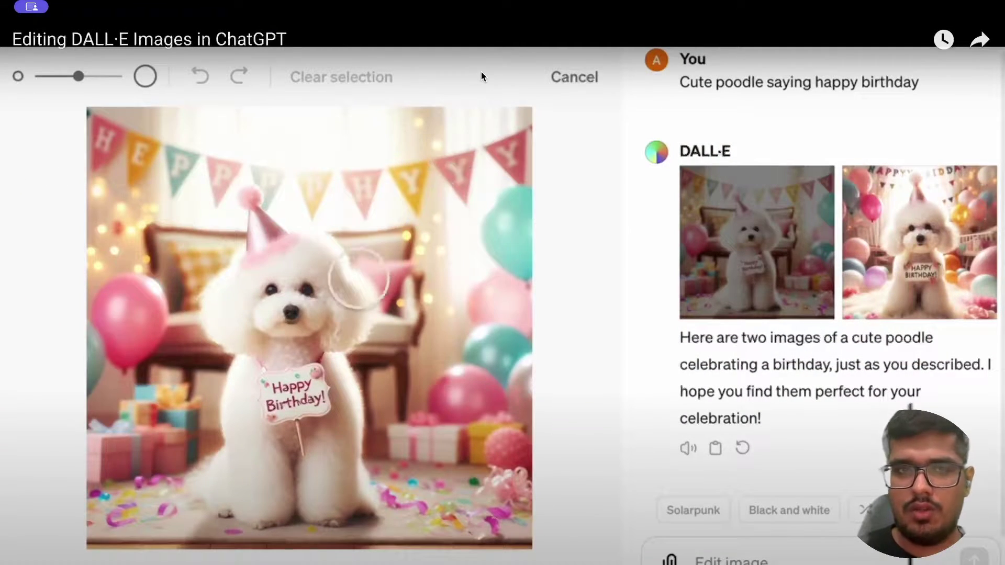
click(344, 286)
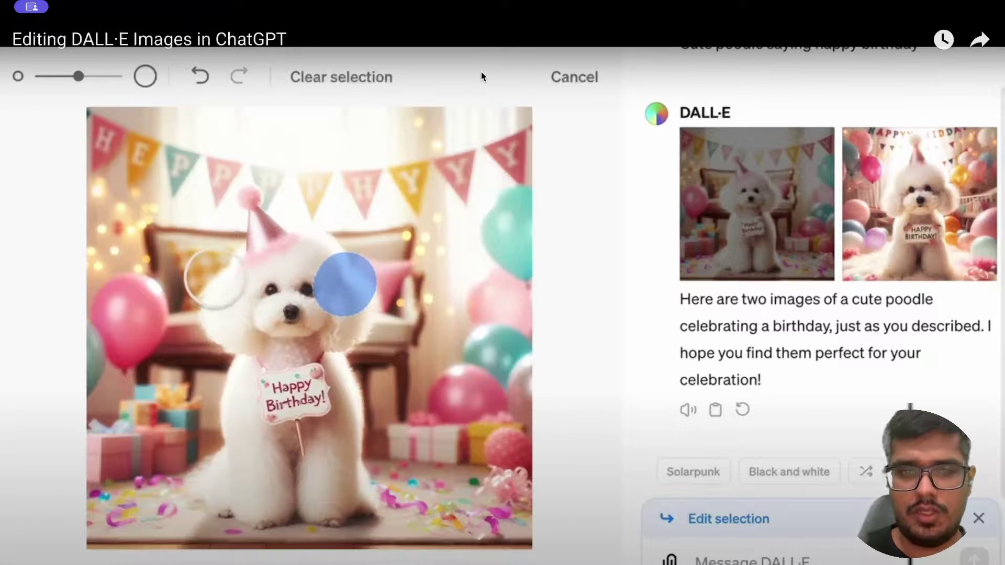
click(227, 286)
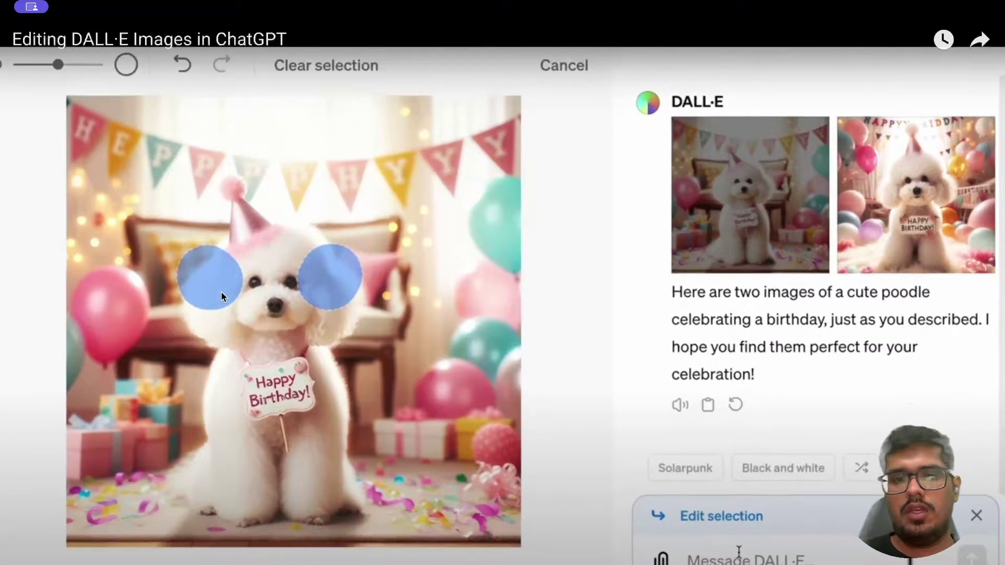
click(738, 552)
text(A)
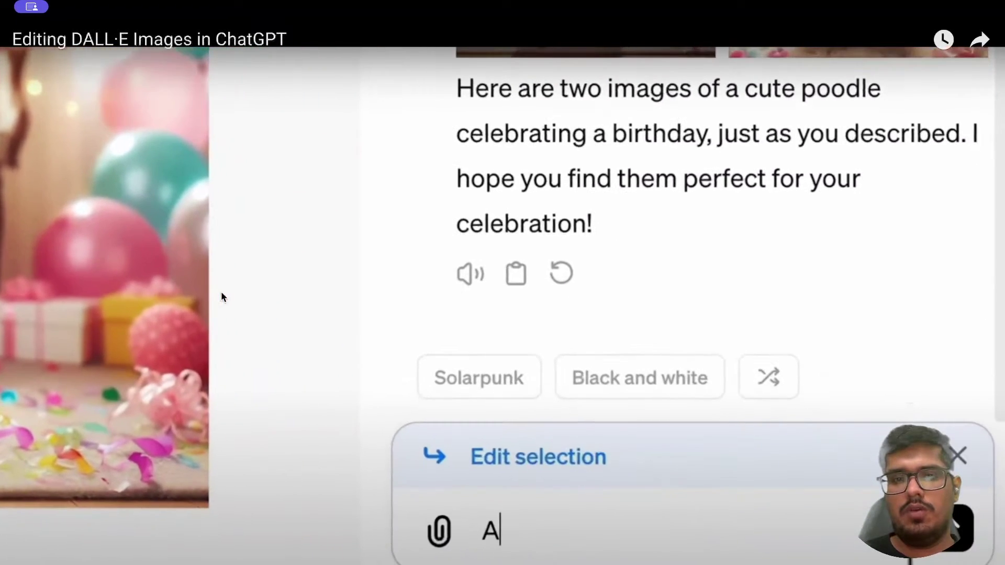
text(dd bows)
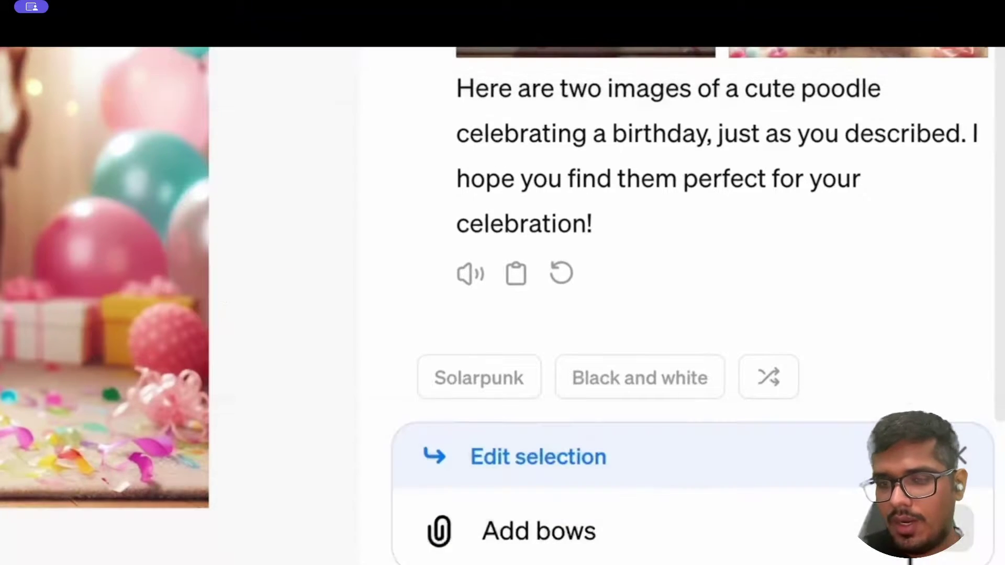
key(Return)
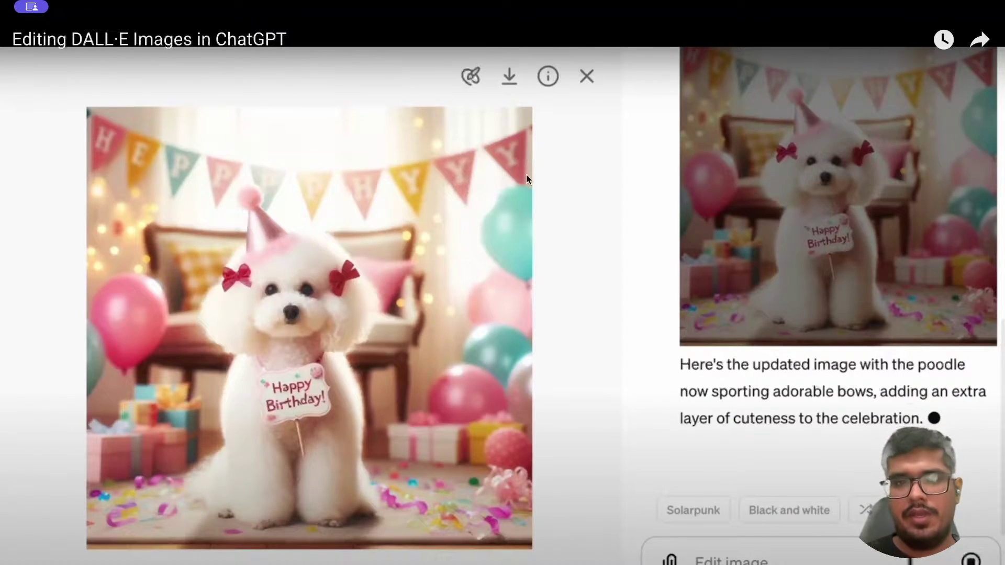
click(306, 271)
click(326, 285)
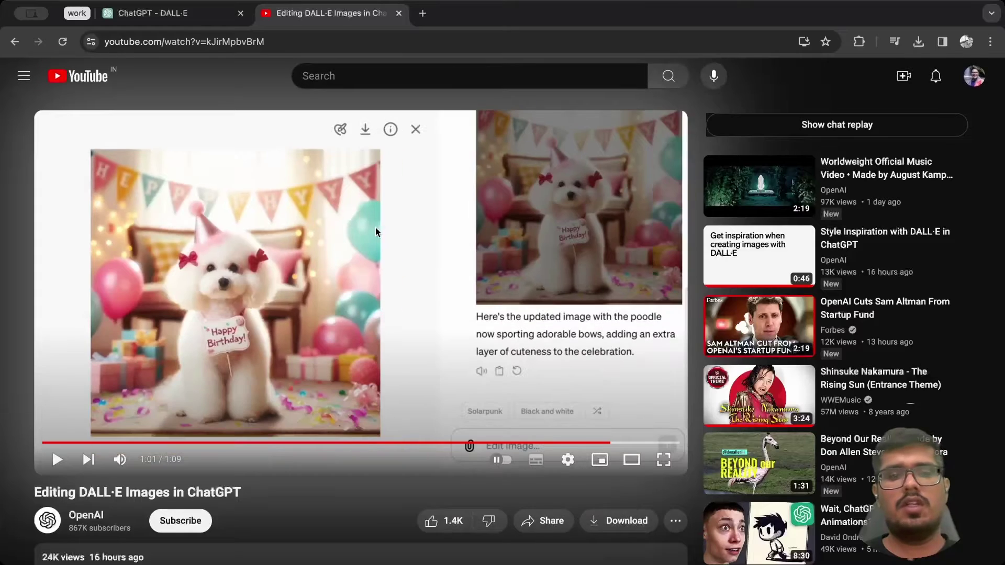
- In ChatGPT, close the crab image and open the DALL·E GPT from a 'dalle' GPTs search
click(183, 18)
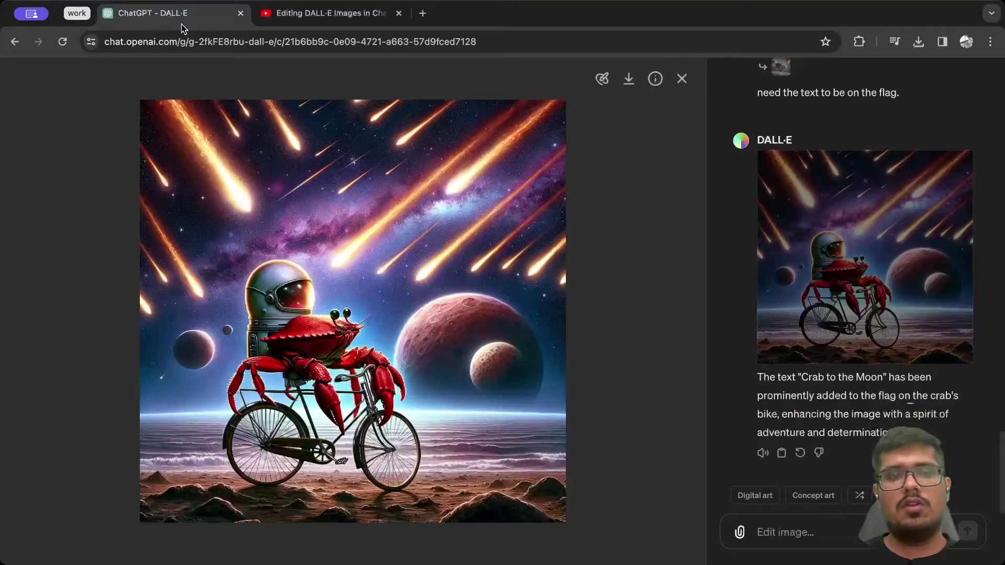
scroll(724, 303, up, 15)
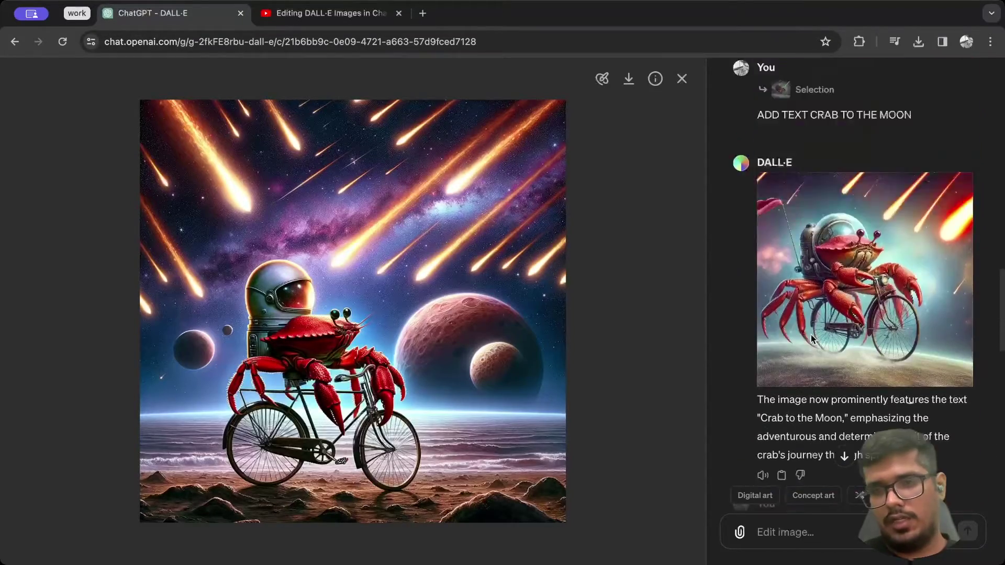
key(Escape)
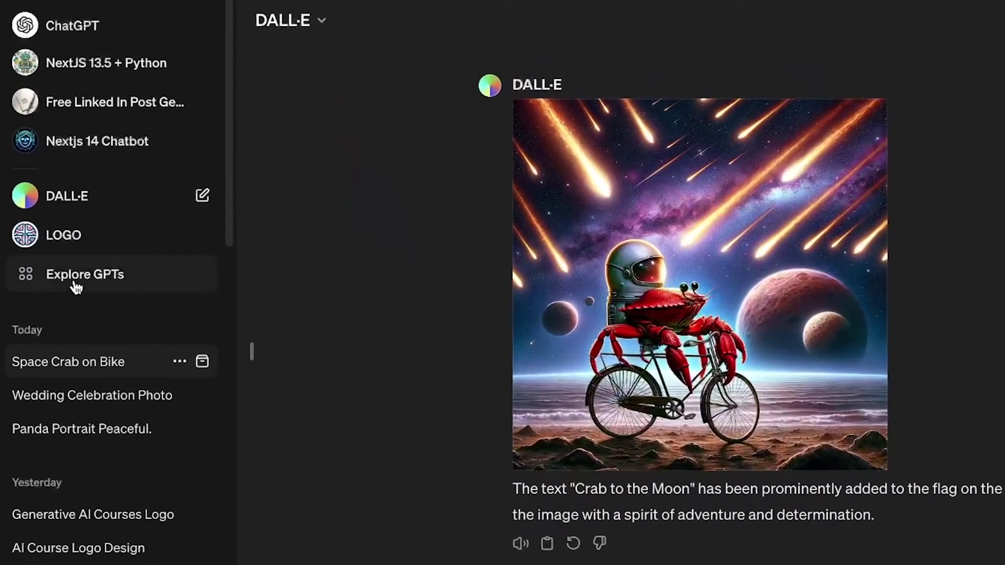
click(76, 287)
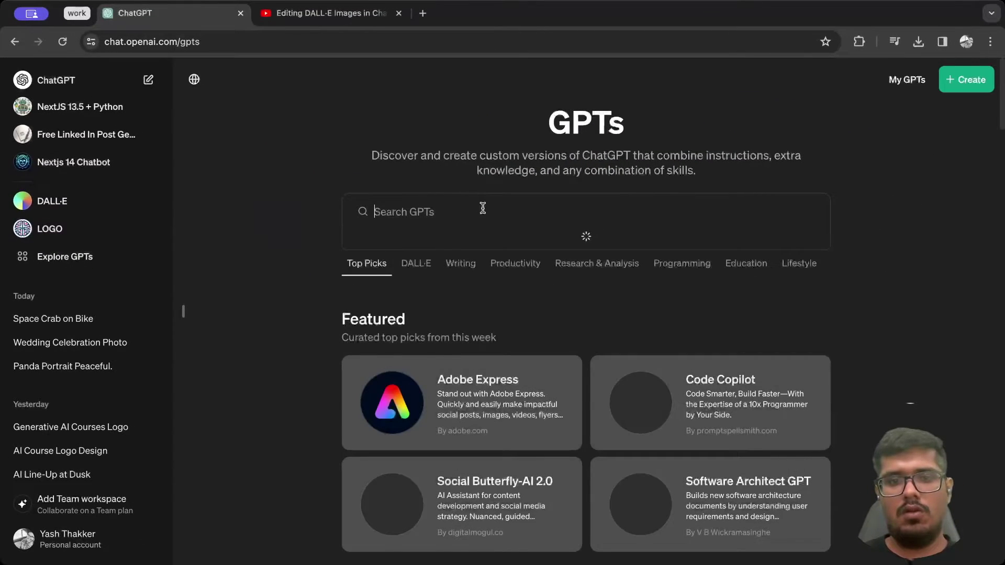
text(dalle)
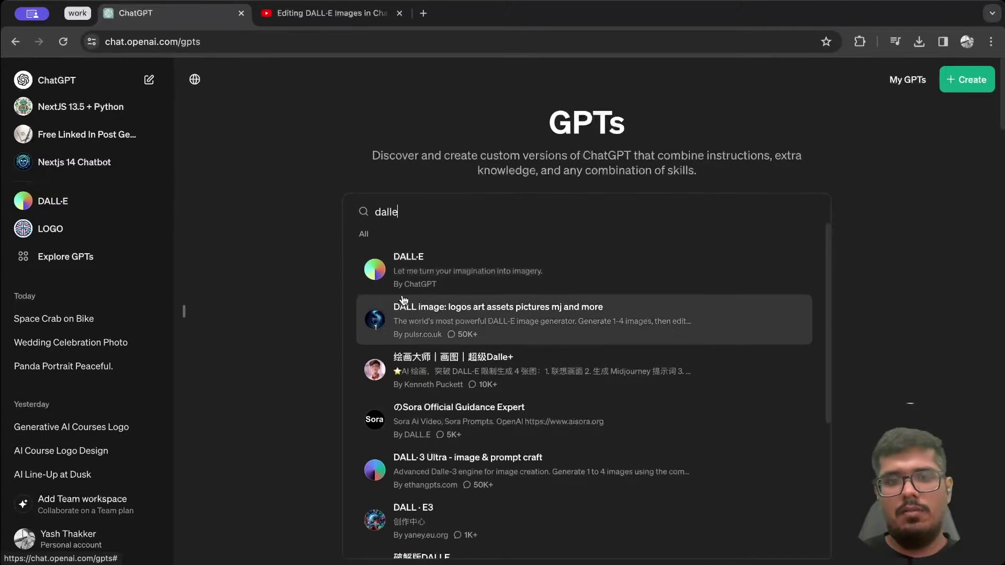
click(417, 285)
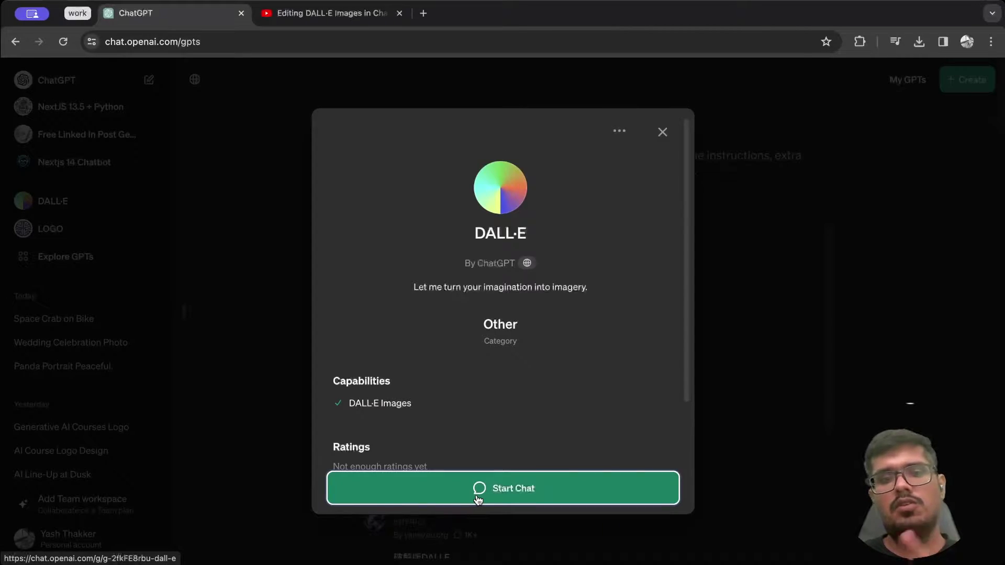
- Start a DALL·E chat and try the Aspect Ratio menu and Solarpunk style chip
click(477, 499)
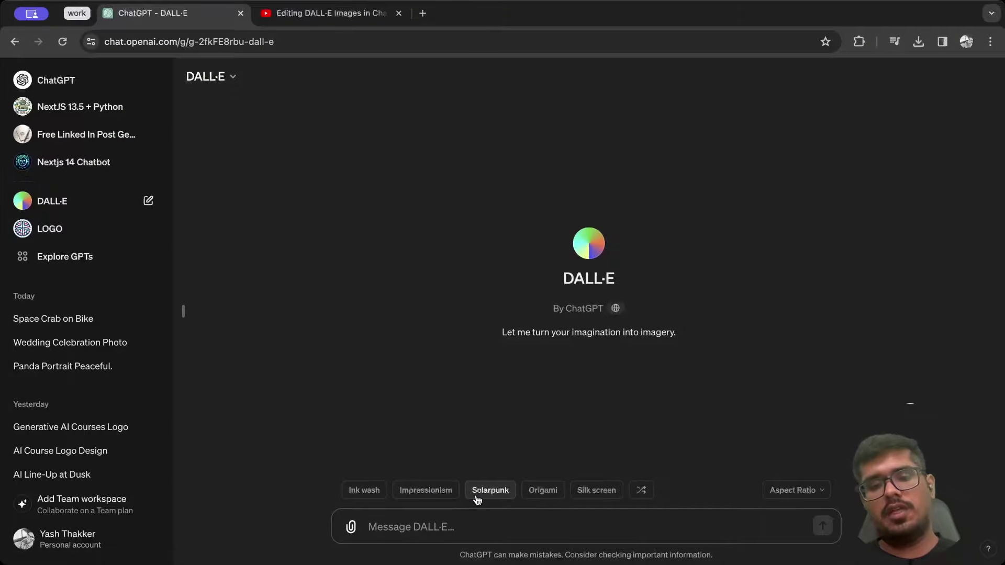
click(759, 482)
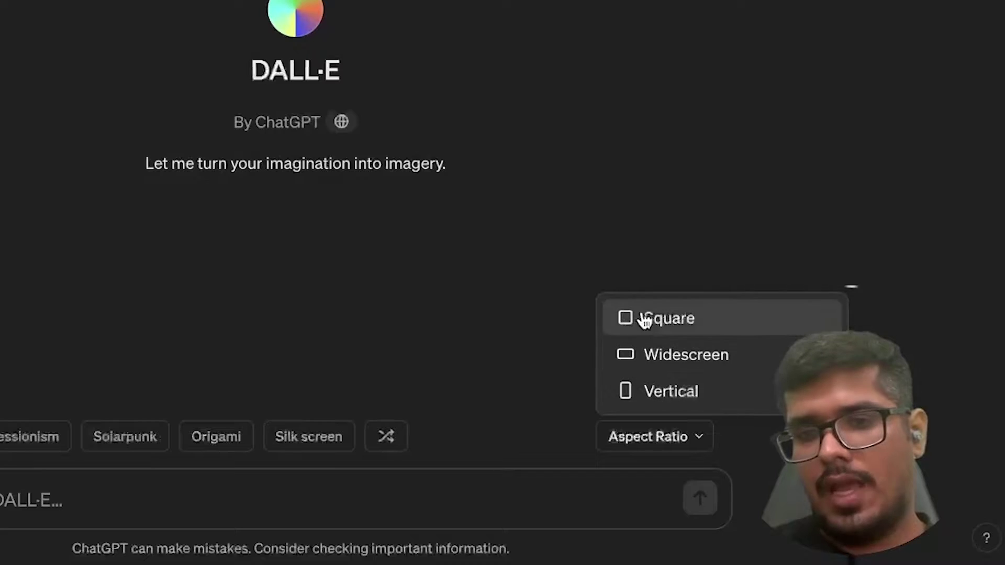
click(468, 350)
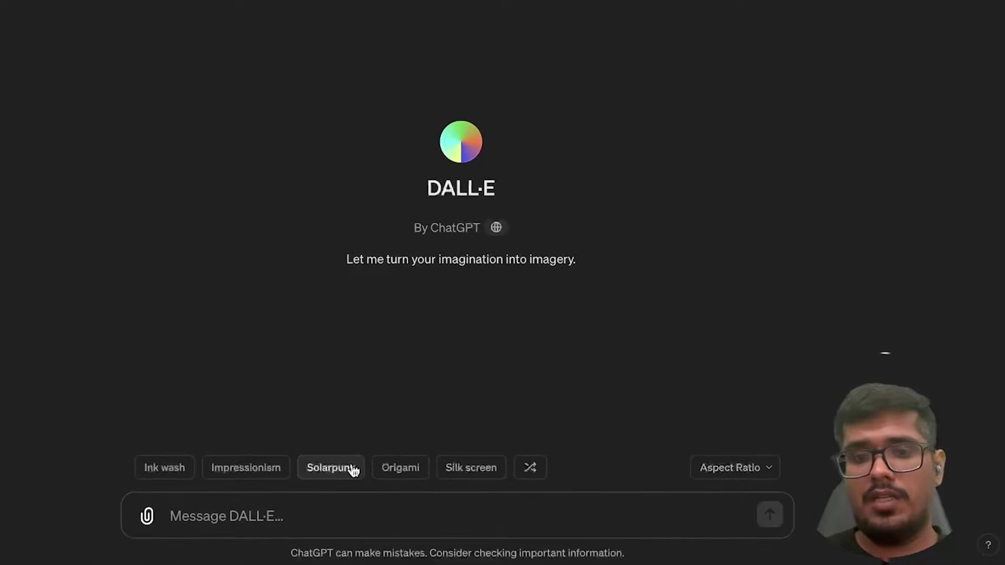
mouse_move(41, 446)
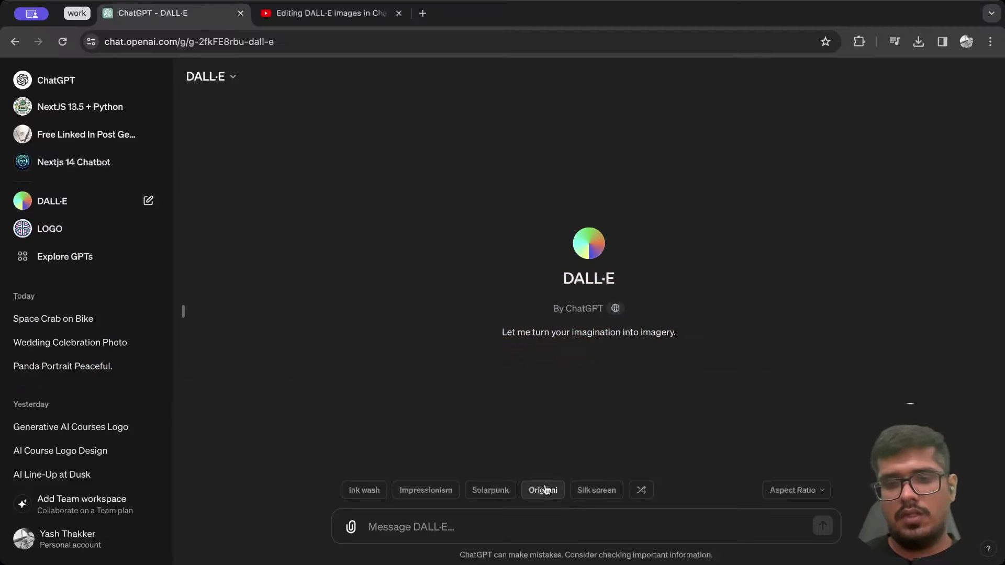
click(331, 468)
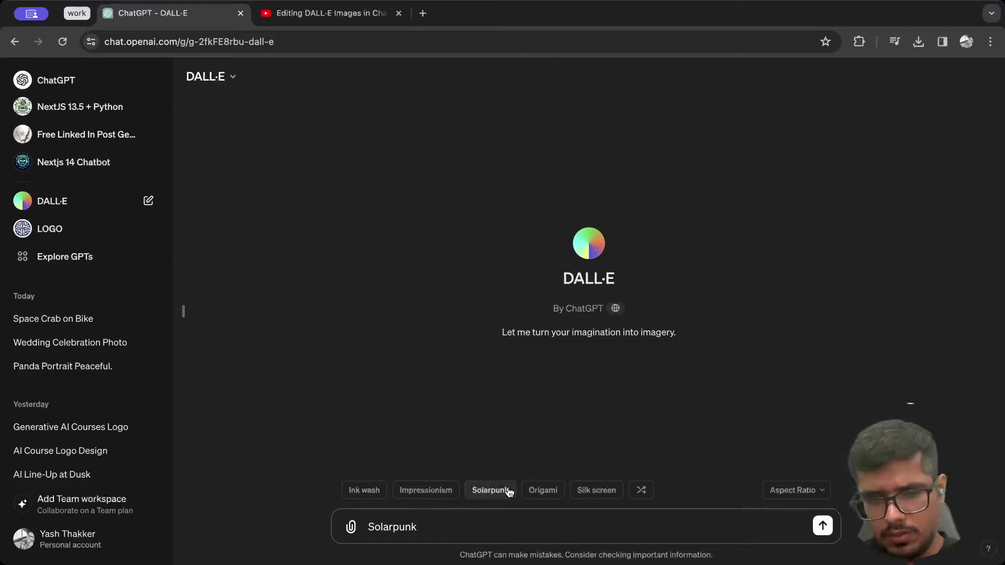
- Replace the prompt with 'A Monkey inside a a glass Made of origami' and send it
key(super+a)
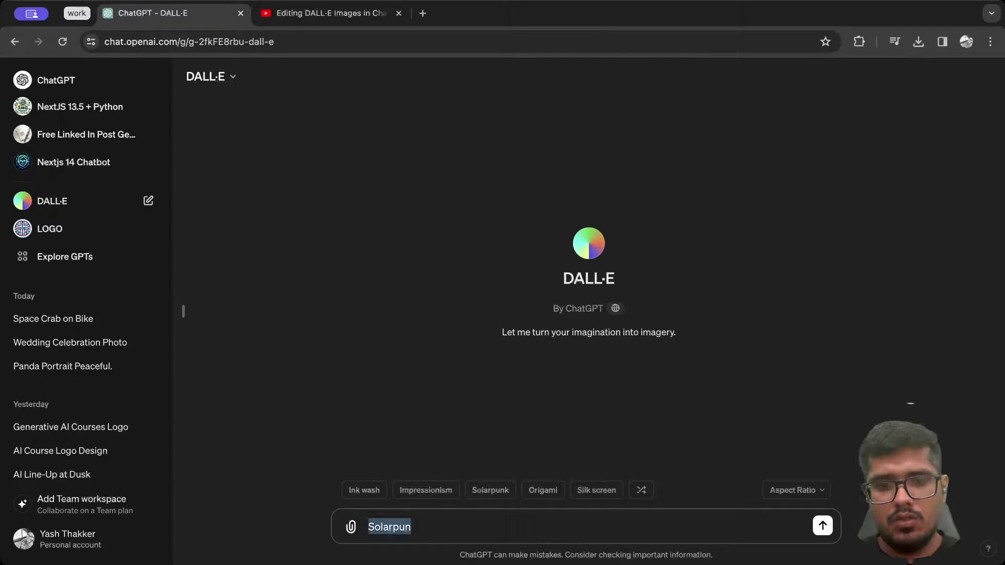
key(BackSpace)
text(Made of origami)
key(super+Left)
text(A Monkey inside a )
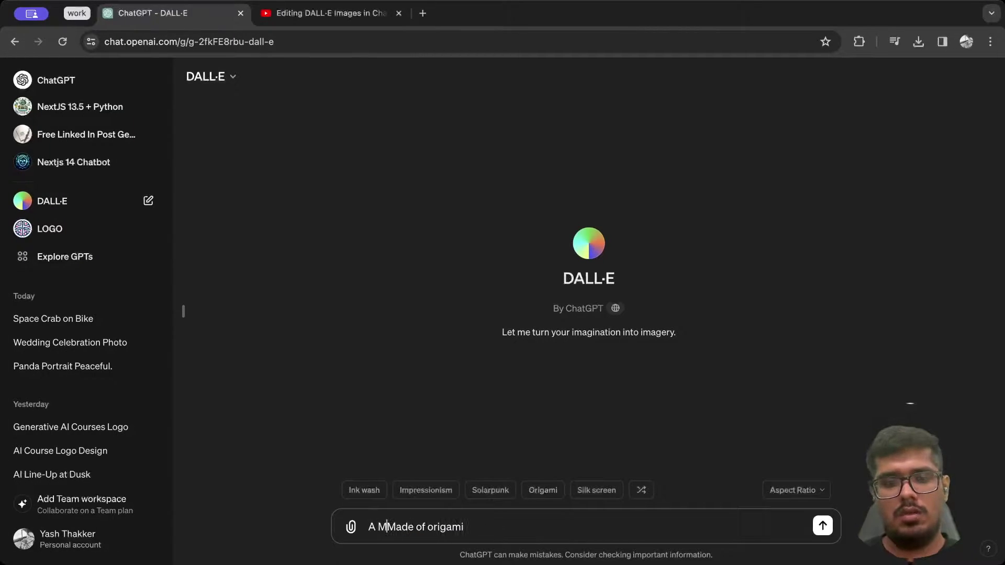
text(a glass)
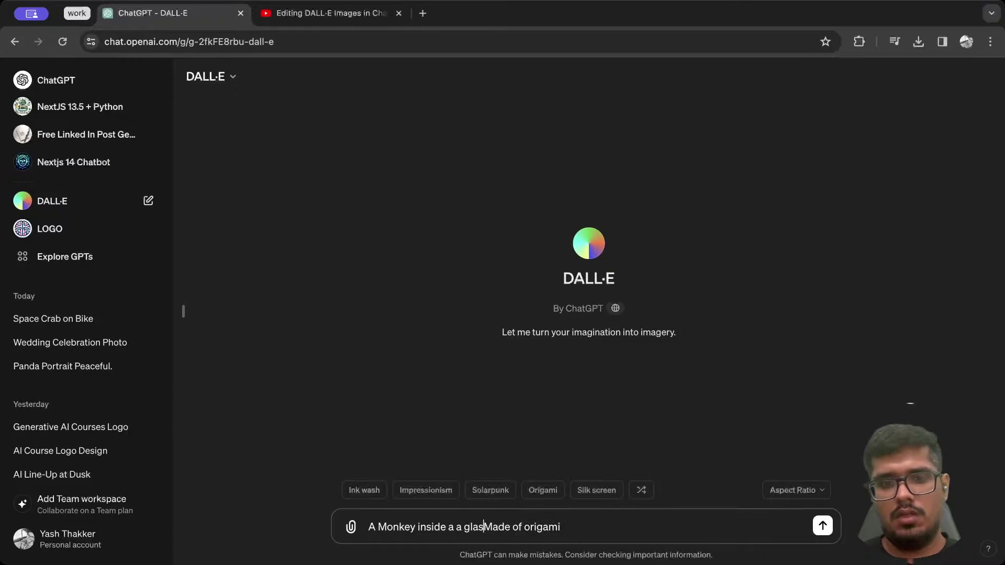
key(Return)
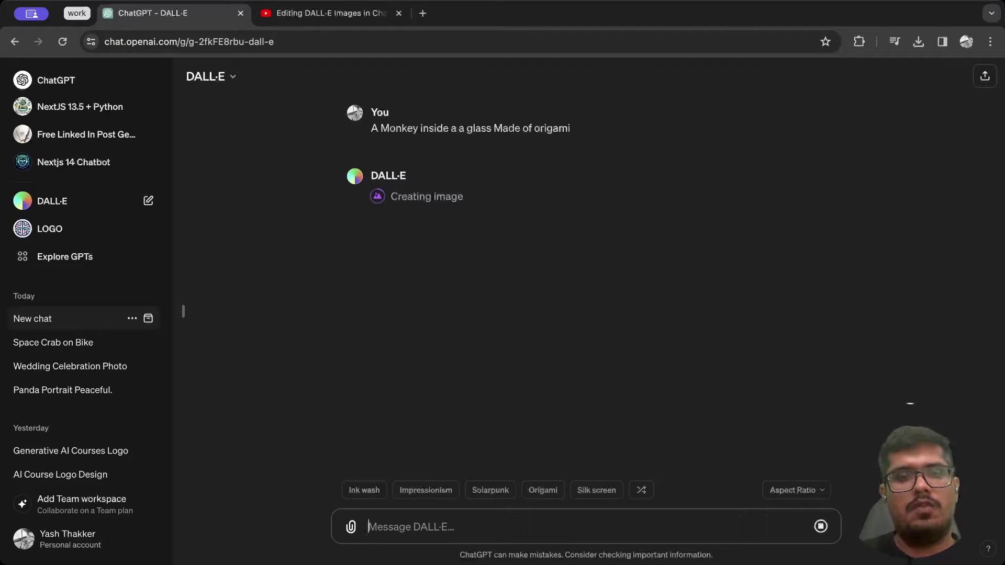
- Collapse the chat sidebar and open the first origami-glass monkey image at full size
click(183, 311)
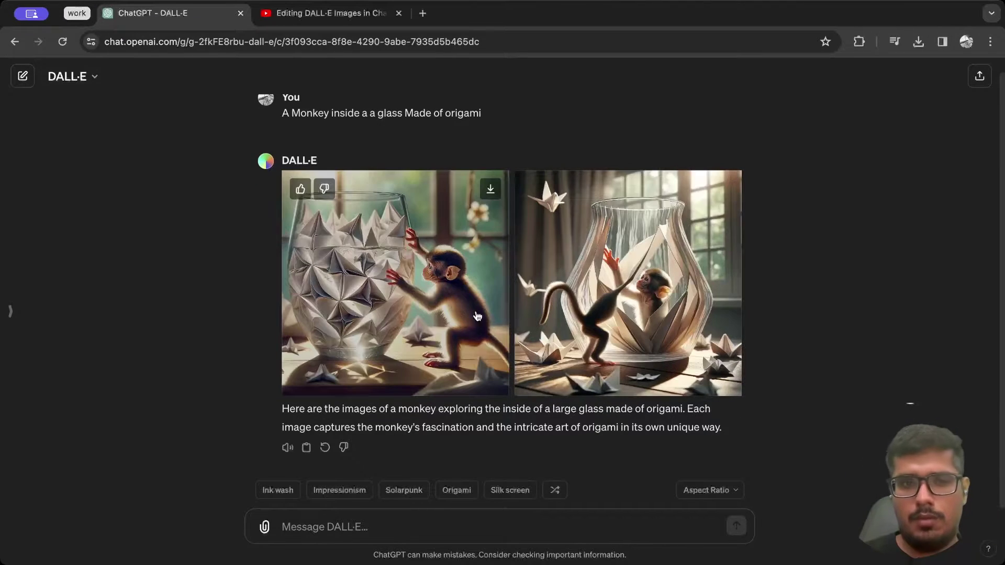
click(477, 315)
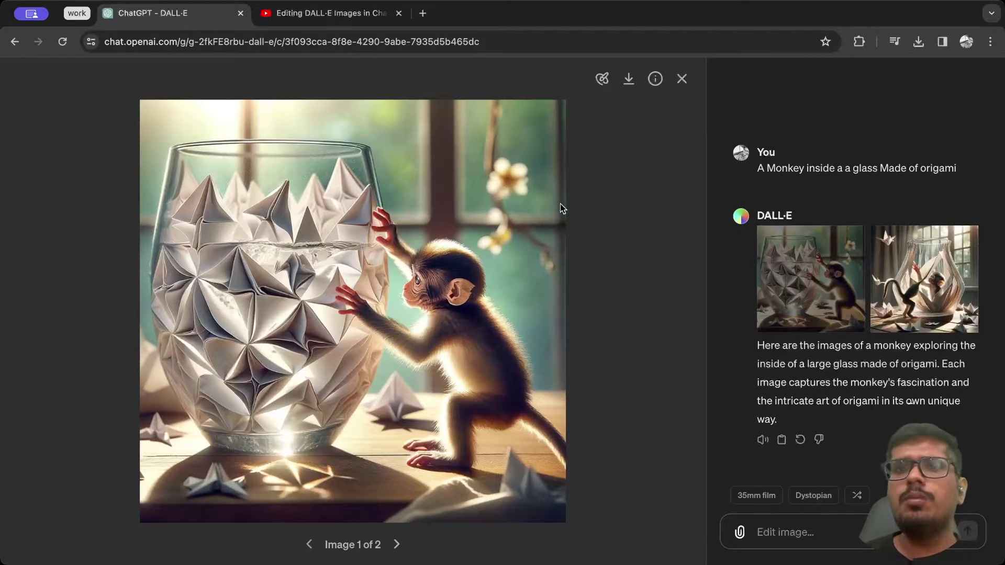
- With the largest brush, mark the origami glass, its left side and the strip above it
click(602, 79)
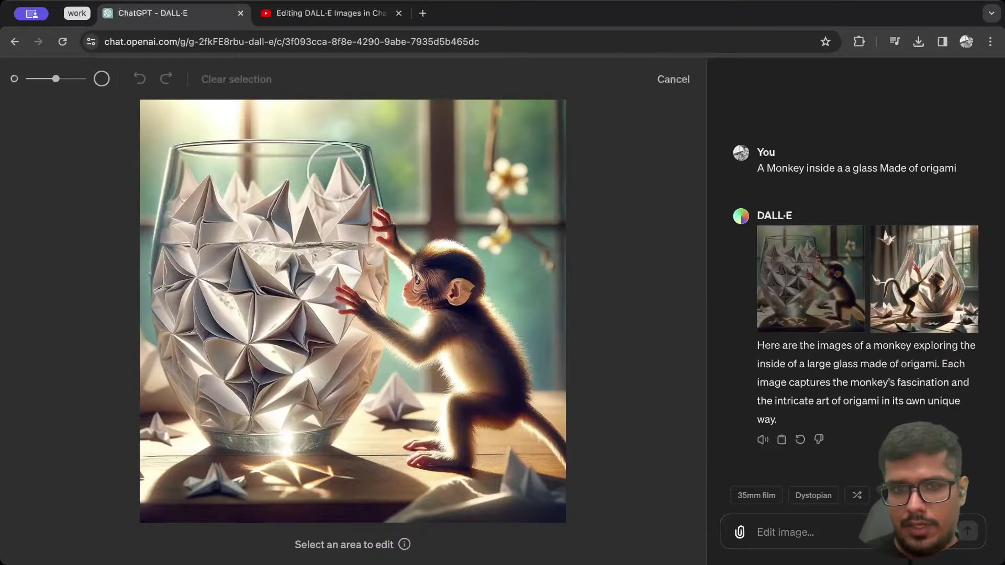
click(673, 80)
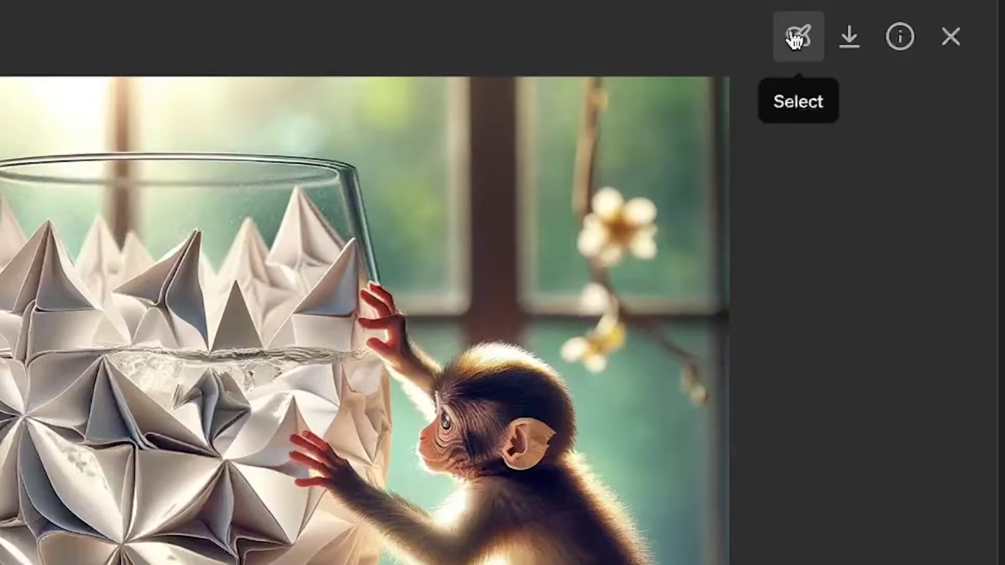
click(795, 37)
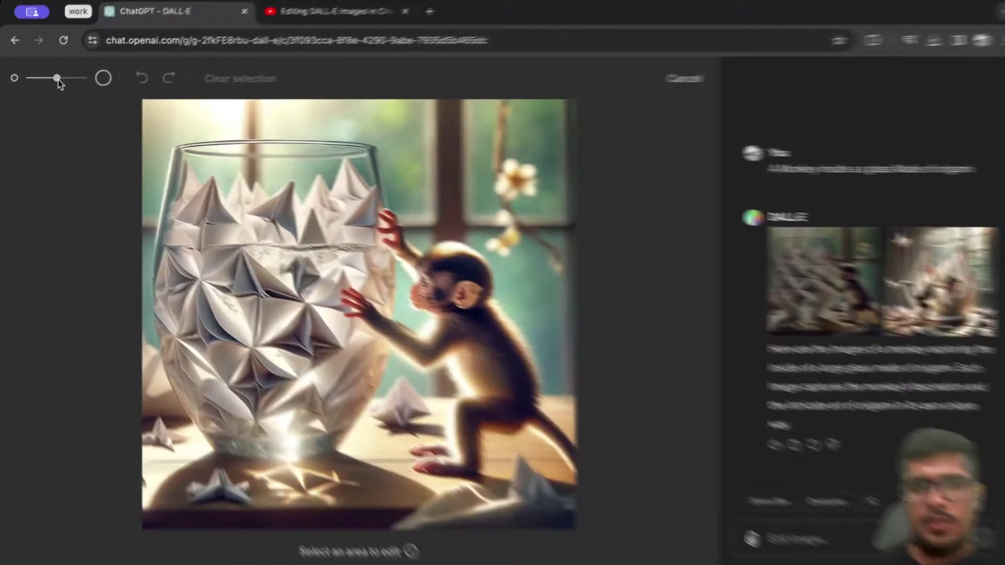
drag(57, 79, 91, 79)
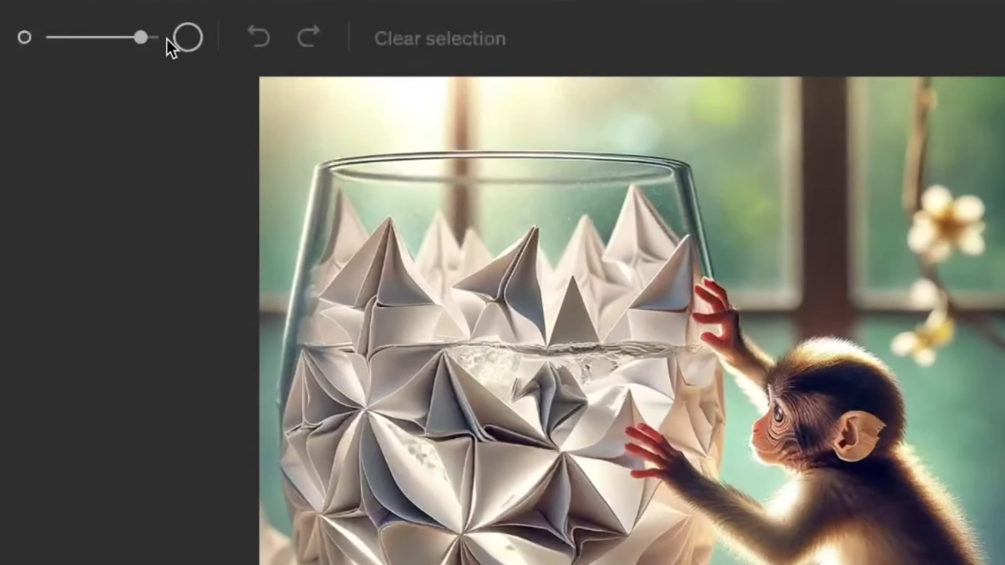
mouse_move(361, 235)
mouse_down()
mouse_move(650, 234)
mouse_move(625, 303)
mouse_move(640, 294)
mouse_move(621, 363)
mouse_move(627, 553)
mouse_move(590, 564)
mouse_up()
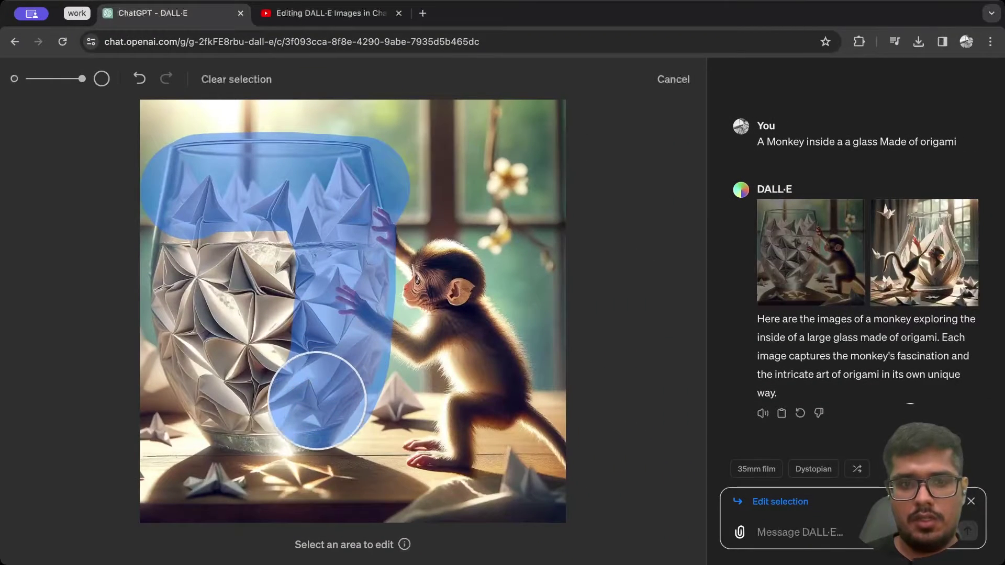
mouse_move(317, 400)
mouse_down()
mouse_move(180, 303)
mouse_move(183, 224)
mouse_move(269, 332)
mouse_move(168, 415)
mouse_move(218, 437)
mouse_move(368, 398)
mouse_move(161, 453)
mouse_move(161, 466)
mouse_move(153, 369)
mouse_move(225, 460)
mouse_move(314, 442)
mouse_move(348, 483)
mouse_move(233, 496)
mouse_move(173, 487)
mouse_move(363, 449)
mouse_move(366, 416)
mouse_up()
mouse_move(304, 246)
mouse_down()
mouse_move(174, 202)
mouse_move(168, 174)
mouse_move(180, 124)
mouse_move(329, 122)
mouse_move(361, 141)
mouse_up()
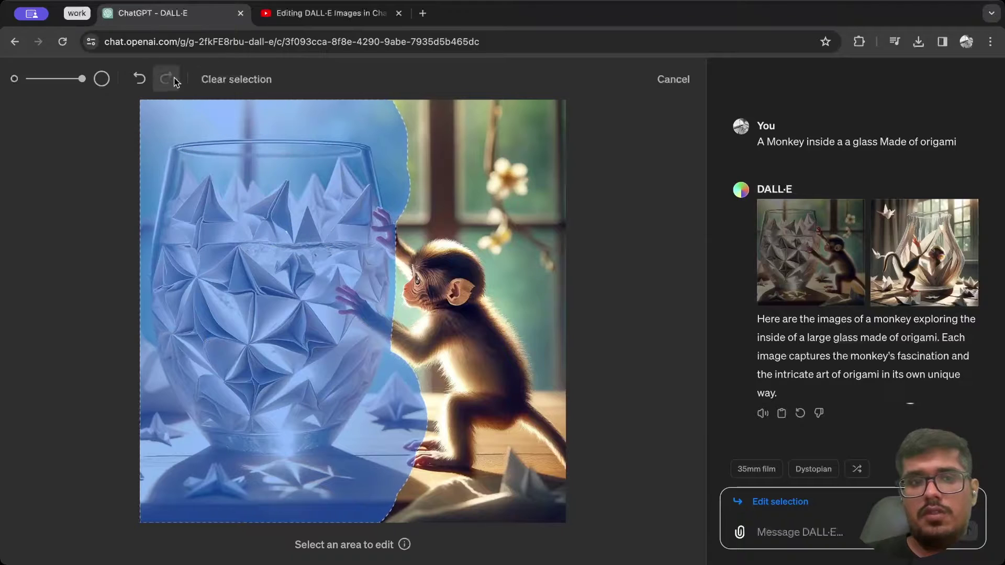
click(140, 80)
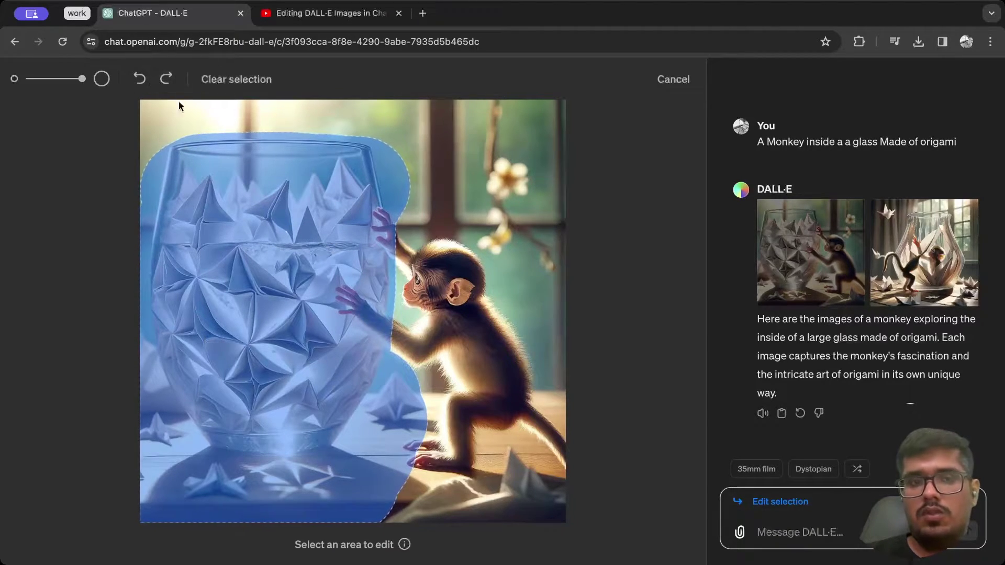
click(166, 80)
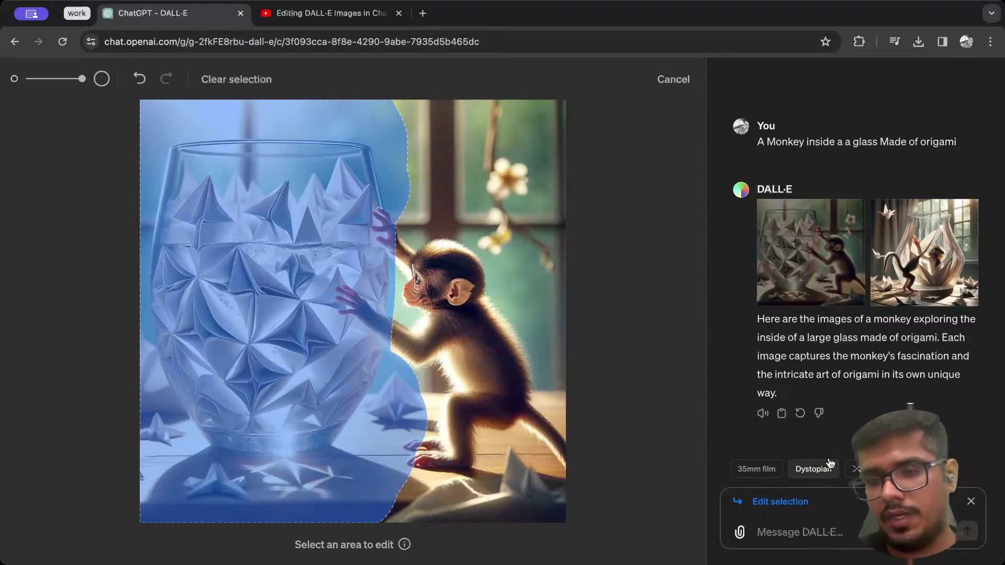
- Send 'bonsai tree' as the edit for the selection and highlight DALL·E's description of the result
text(bonsai tree)
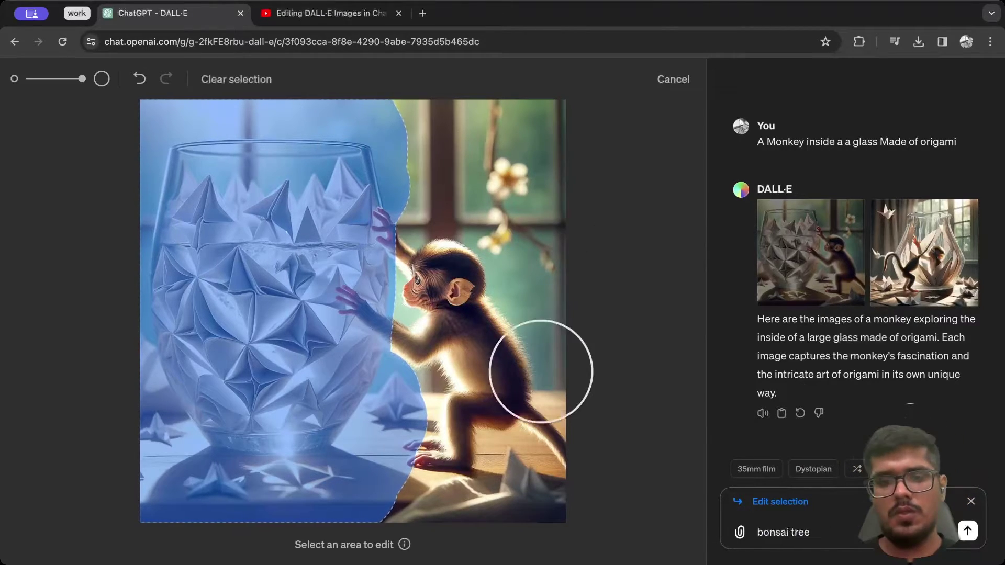
key(Return)
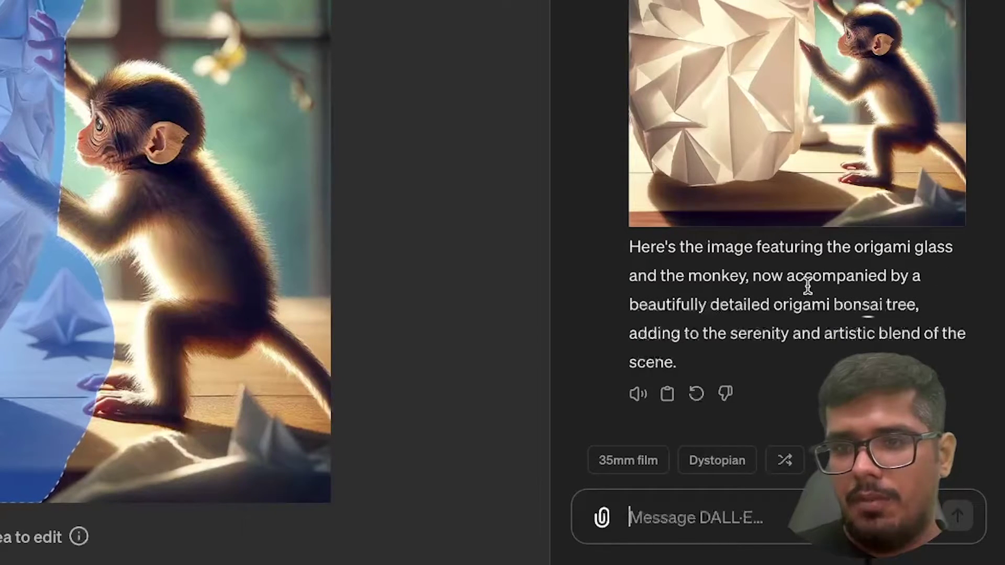
drag(662, 276, 738, 361)
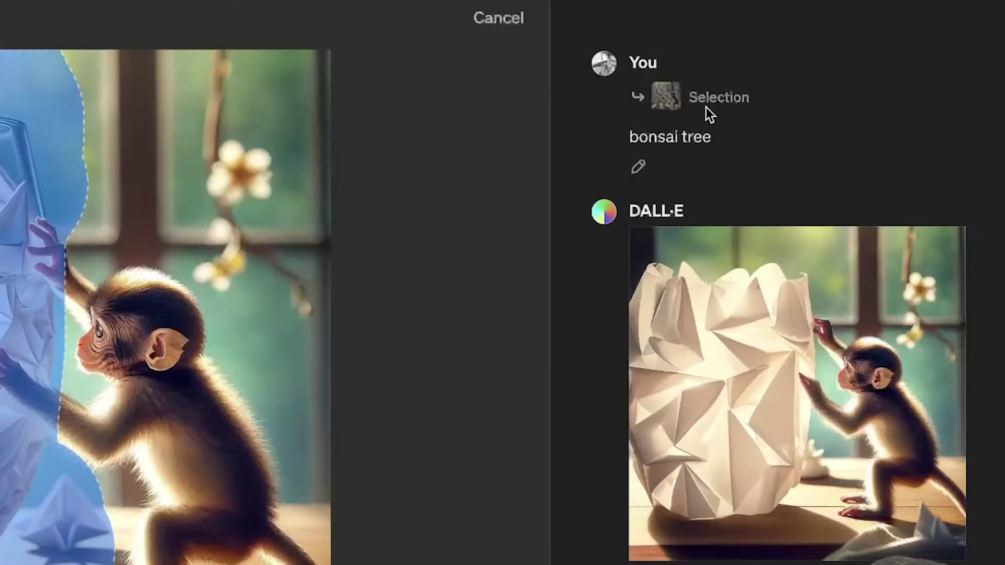
- Select the earlier bonsai prompt text and send 'image of a bonsai tree' as a new prompt
double_click(806, 130)
drag(756, 156, 775, 156)
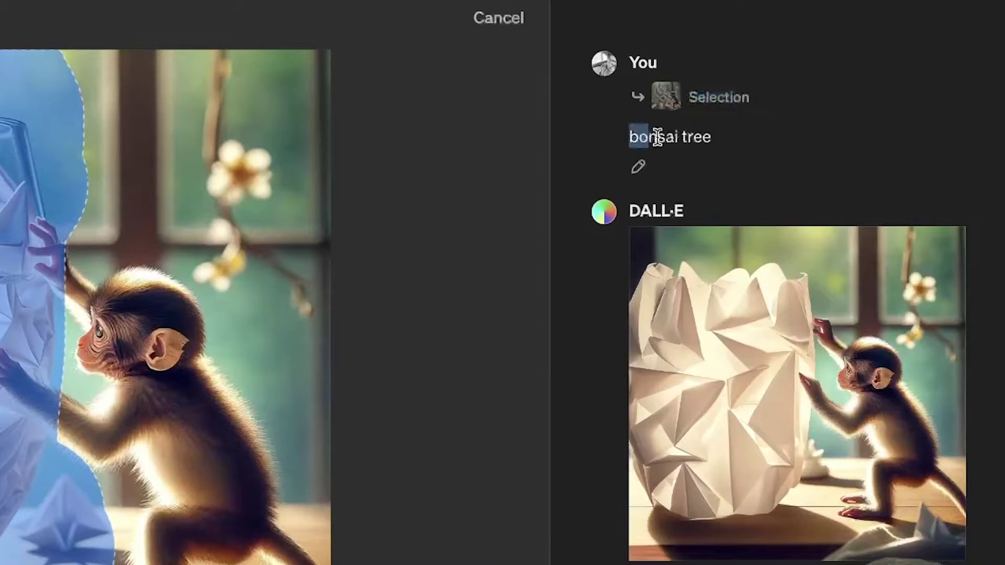
drag(658, 137, 724, 140)
scroll(755, 262, down, 1)
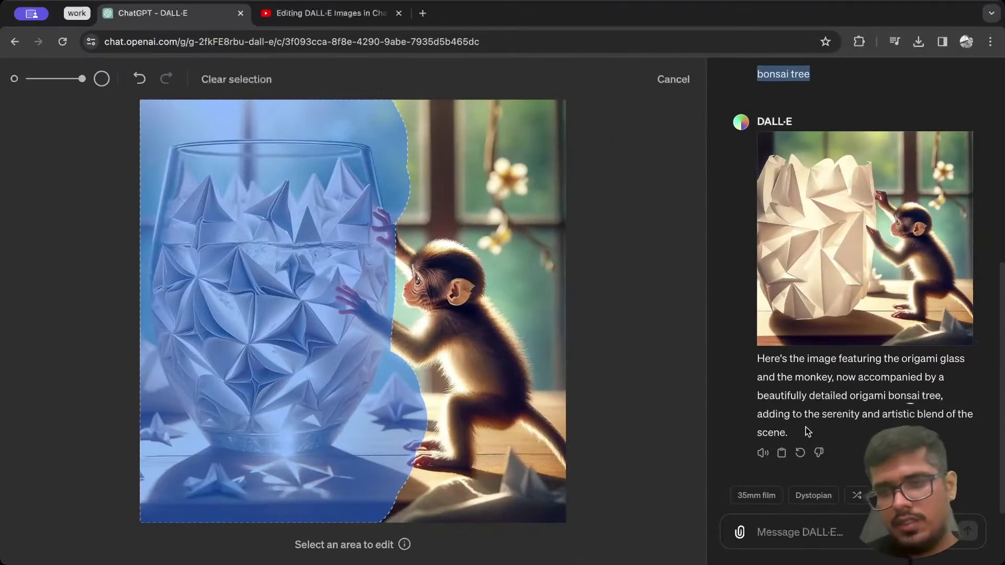
click(801, 529)
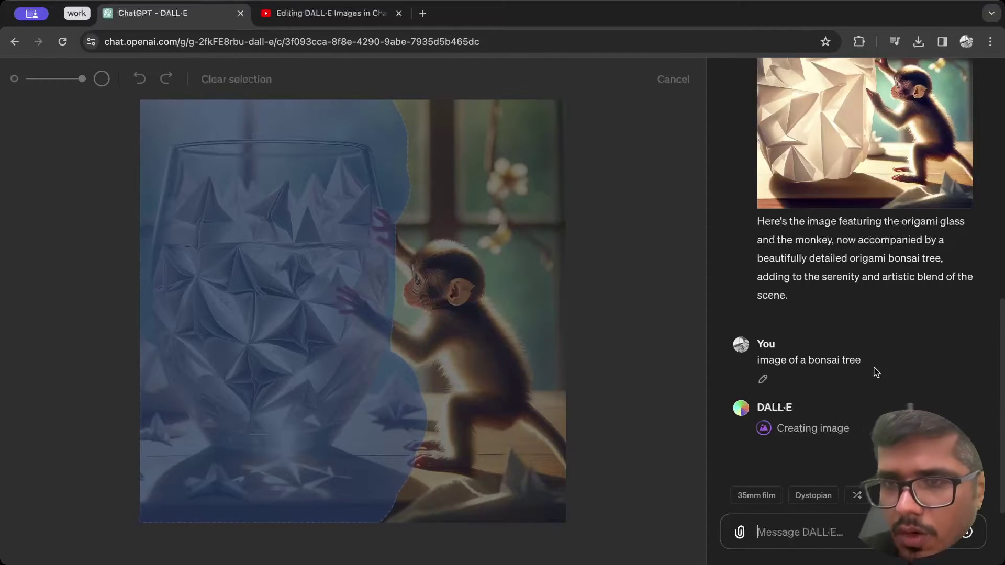
- Scroll back up and open the edited origami monkey image full size
scroll(875, 372, up, 4)
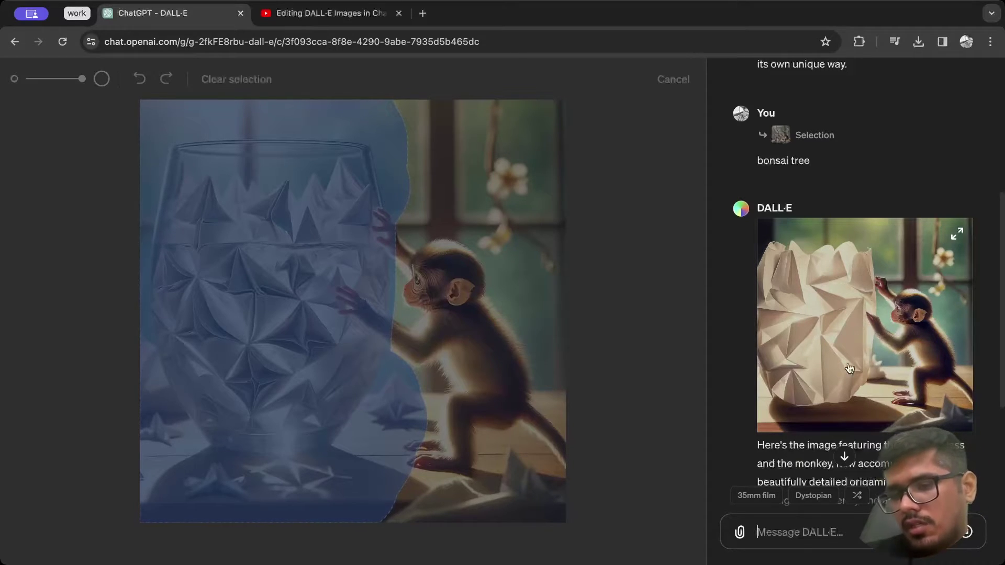
scroll(835, 335, down, 4)
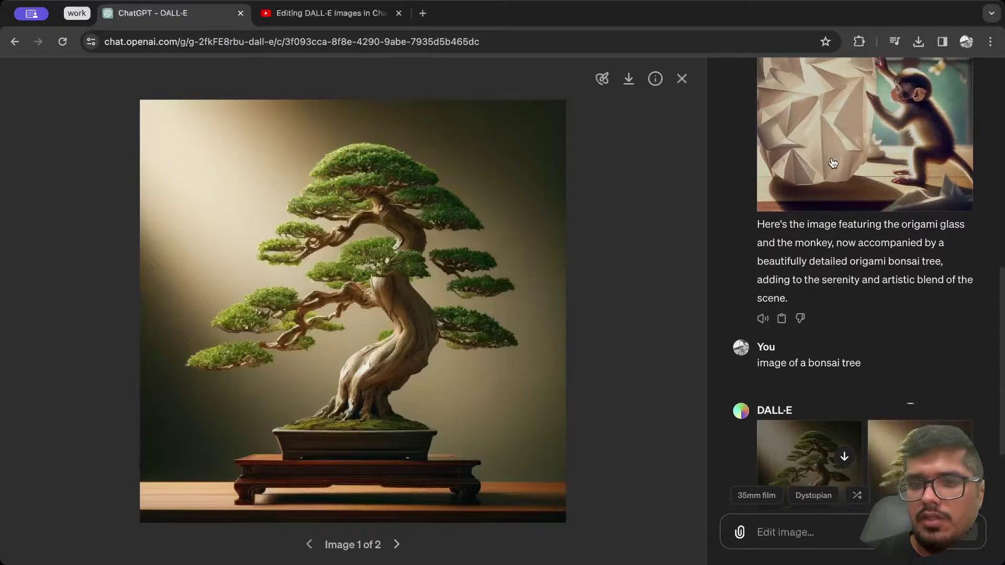
scroll(835, 274, up, 1)
scroll(834, 286, up, 3)
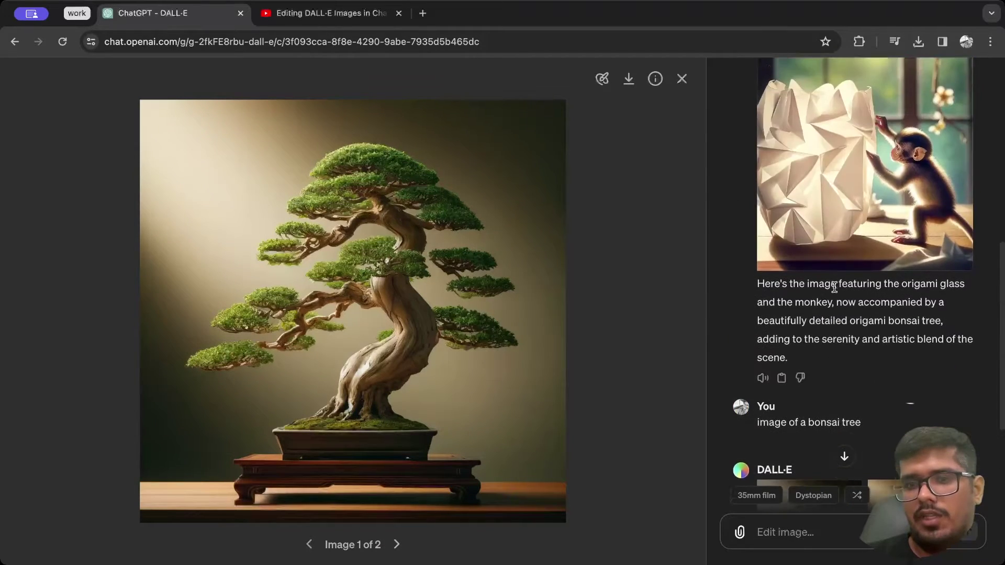
scroll(835, 288, up, 3)
scroll(842, 246, up, 2)
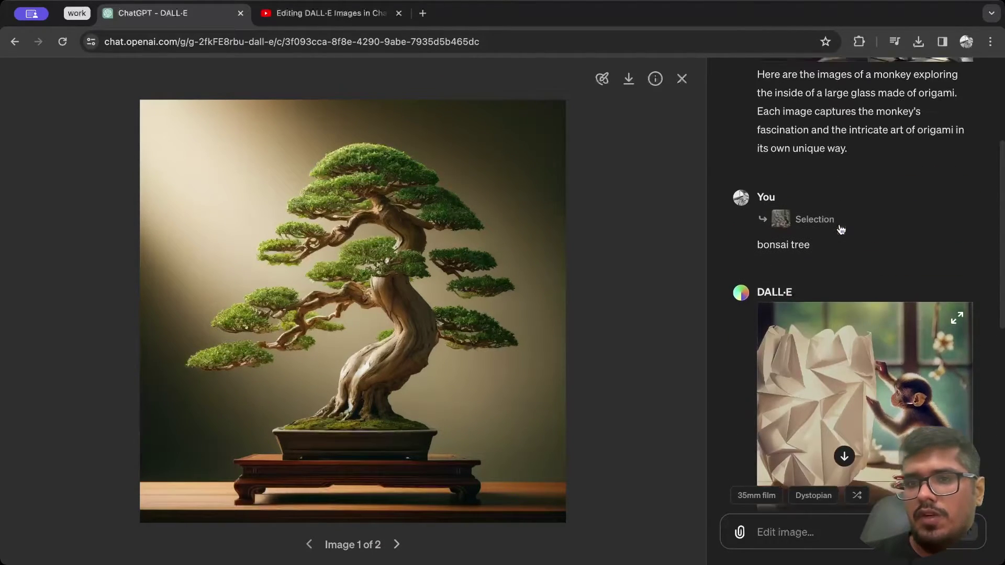
click(843, 377)
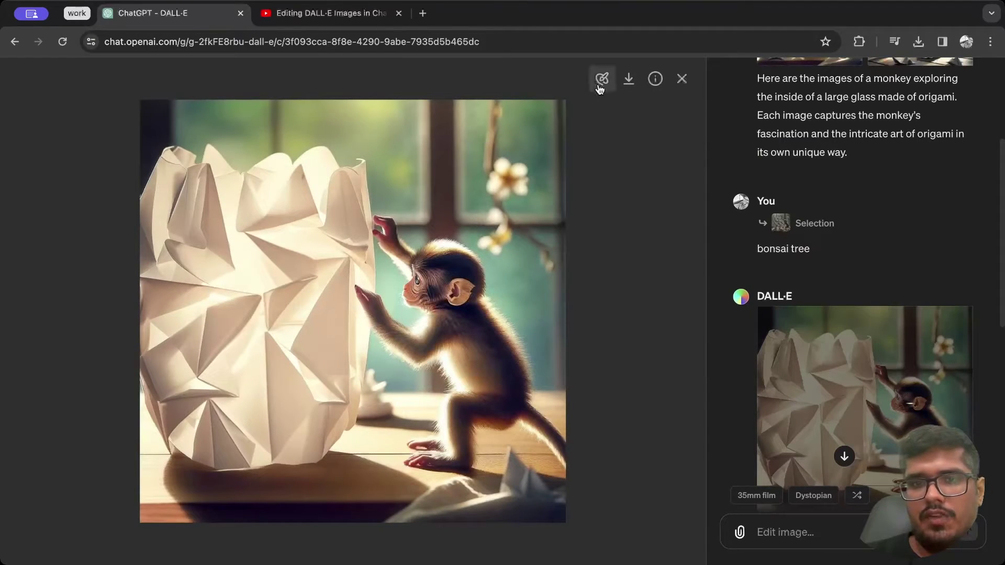
- Brush over the paper vase and monkey with an enlarged brush and request 'monkey touching bonsai tree'
click(602, 81)
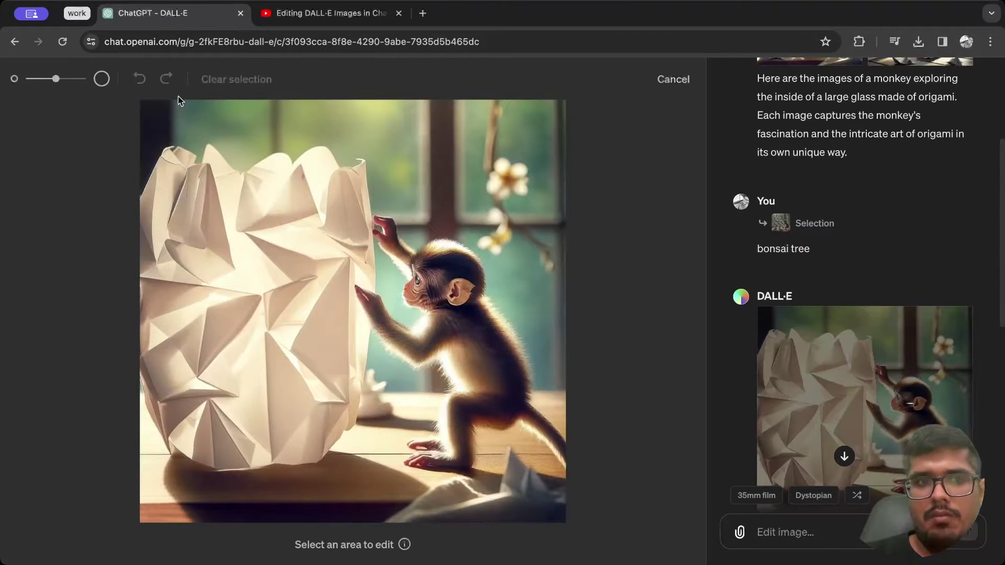
drag(56, 81, 82, 79)
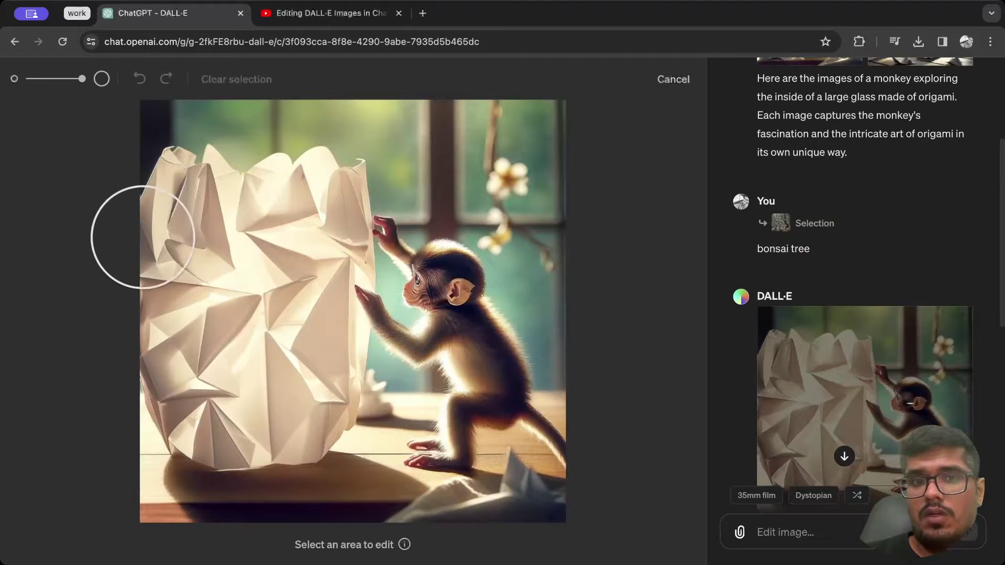
mouse_move(147, 235)
mouse_down()
mouse_move(213, 135)
mouse_move(331, 165)
mouse_move(334, 130)
mouse_move(238, 152)
mouse_move(318, 210)
mouse_move(350, 328)
mouse_move(385, 287)
mouse_move(366, 229)
mouse_move(419, 334)
mouse_move(361, 433)
mouse_move(386, 439)
mouse_move(348, 478)
mouse_move(137, 464)
mouse_up()
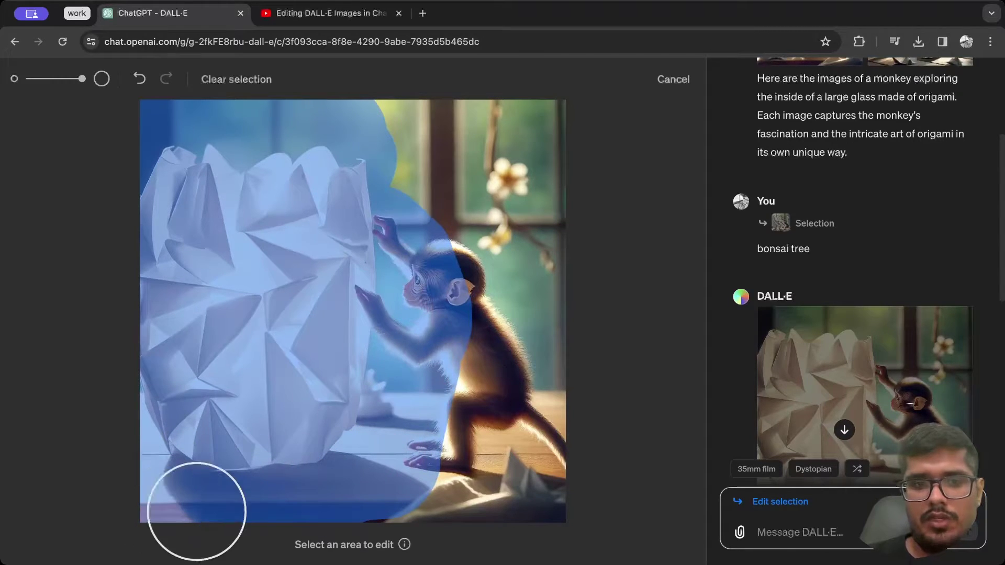
click(780, 534)
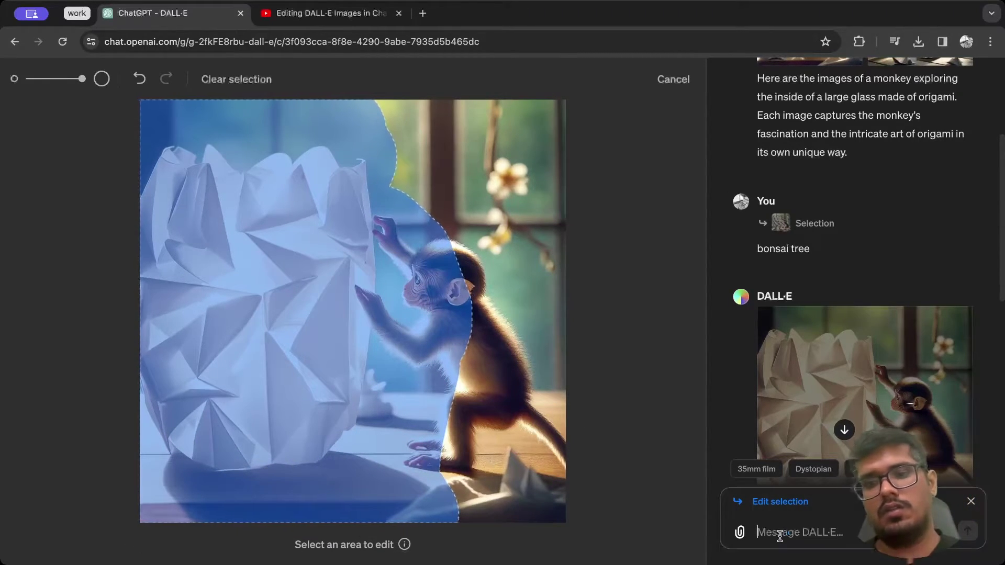
text(monkey t)
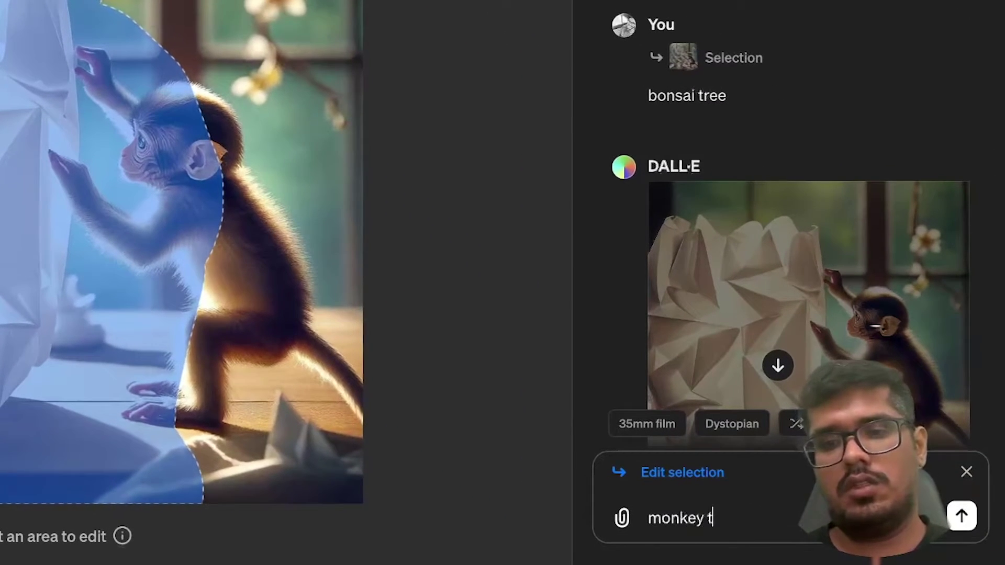
text(ouching bonsai tree)
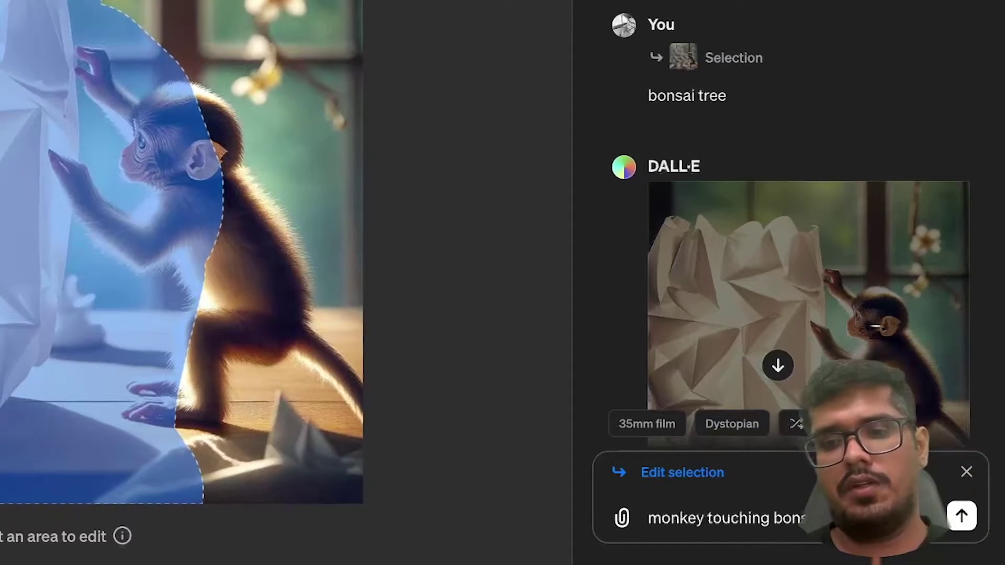
key(Return)
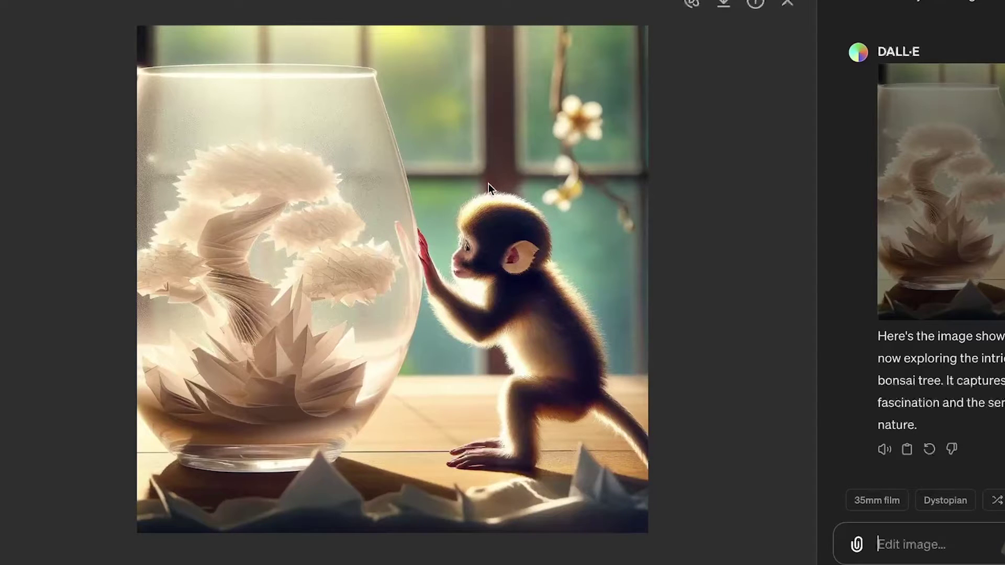
- Mark the glass and monkey, then paste and send the 'actual bonsai, not origami' edit prompt
click(692, 3)
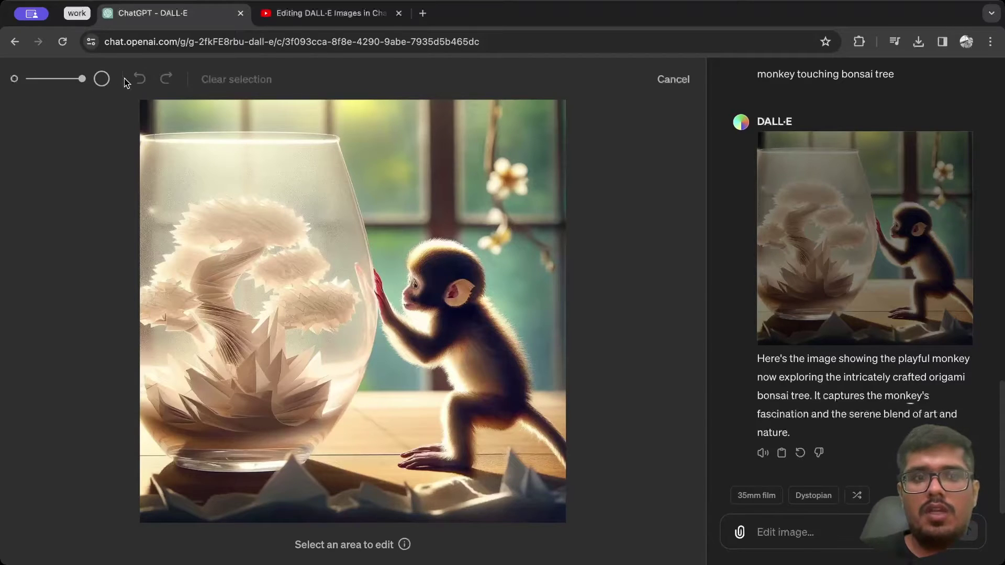
mouse_move(303, 117)
mouse_down()
mouse_move(341, 219)
mouse_move(332, 490)
mouse_move(280, 415)
mouse_move(283, 175)
mouse_move(234, 180)
mouse_move(164, 310)
mouse_move(168, 375)
mouse_move(228, 467)
mouse_move(426, 285)
mouse_move(419, 231)
mouse_move(457, 462)
mouse_move(408, 418)
mouse_move(429, 489)
mouse_move(460, 492)
mouse_move(415, 332)
mouse_move(413, 253)
mouse_up()
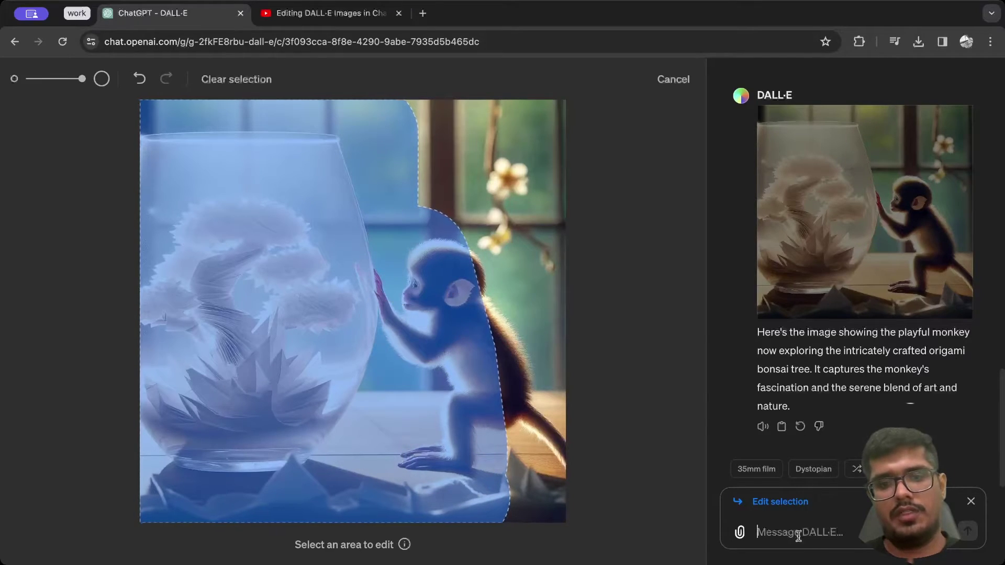
key(ctrl+v)
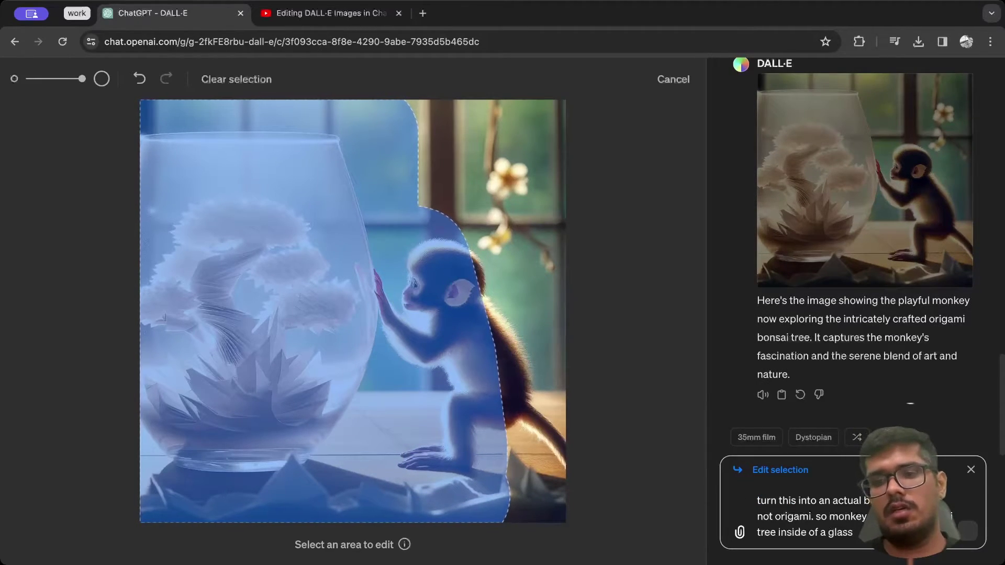
key(Return)
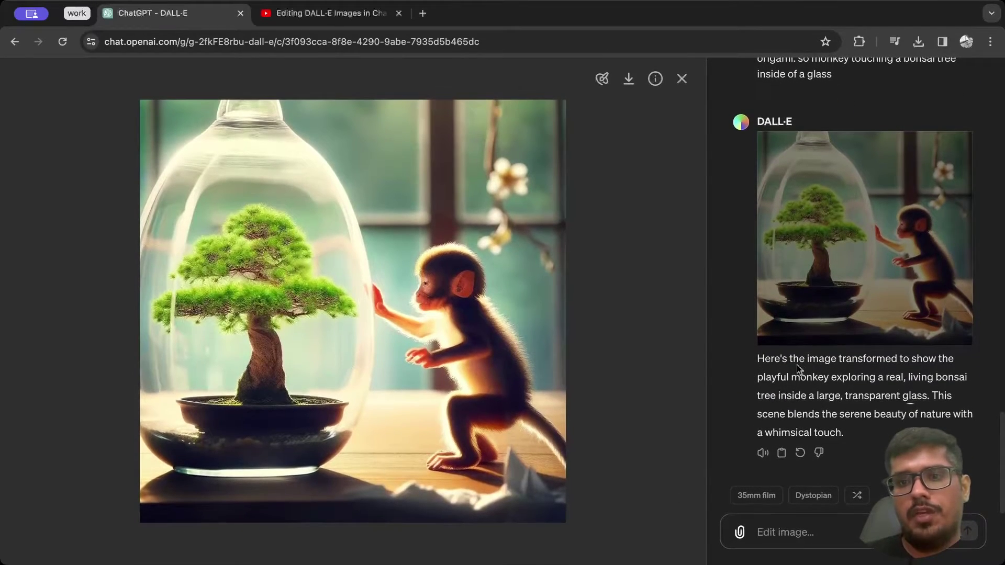
- Brush the top band of the bonsai image and extend the edit area further down
scroll(869, 348, up, 15)
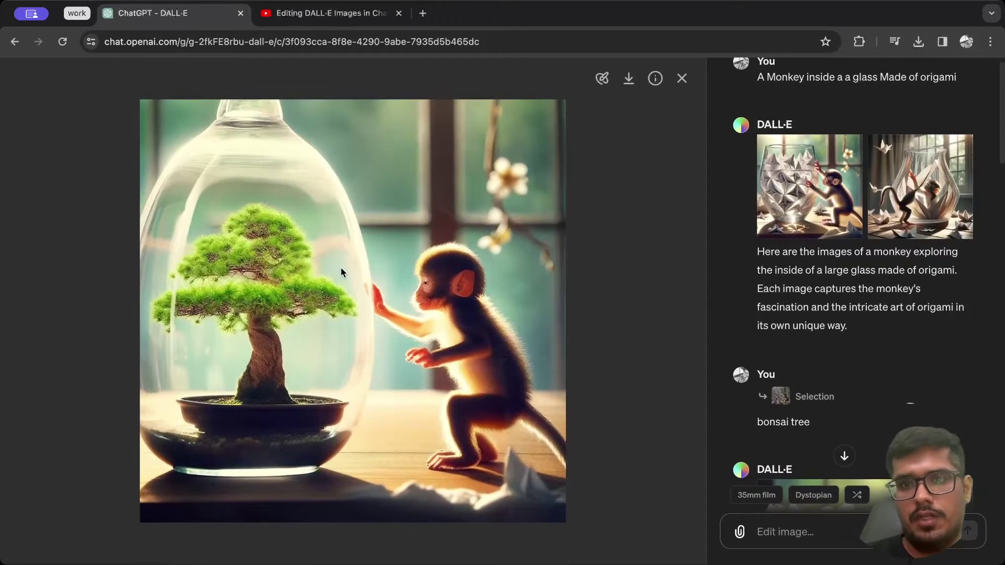
click(603, 80)
drag(138, 138, 579, 125)
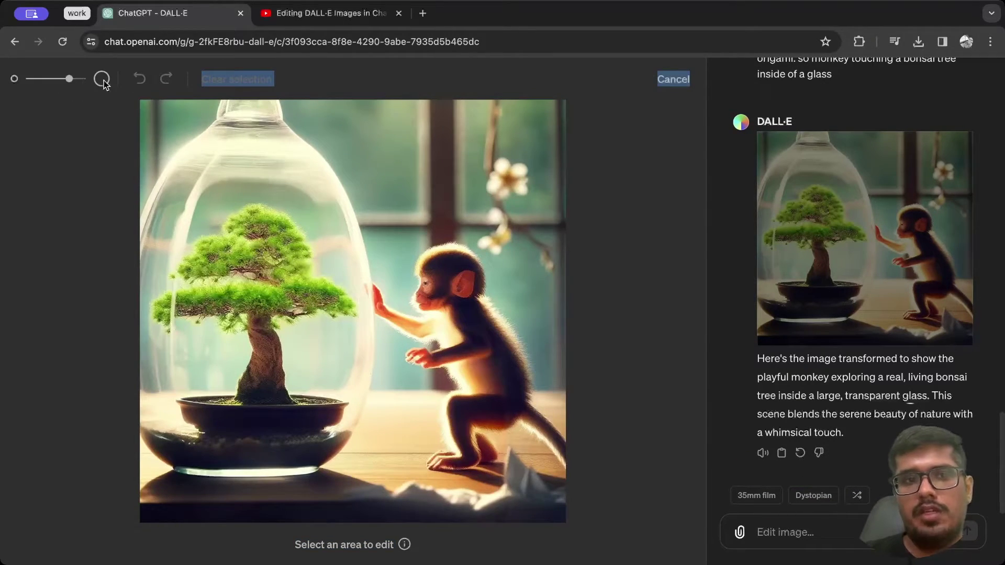
mouse_move(139, 115)
mouse_down()
mouse_move(511, 139)
mouse_move(570, 167)
mouse_up()
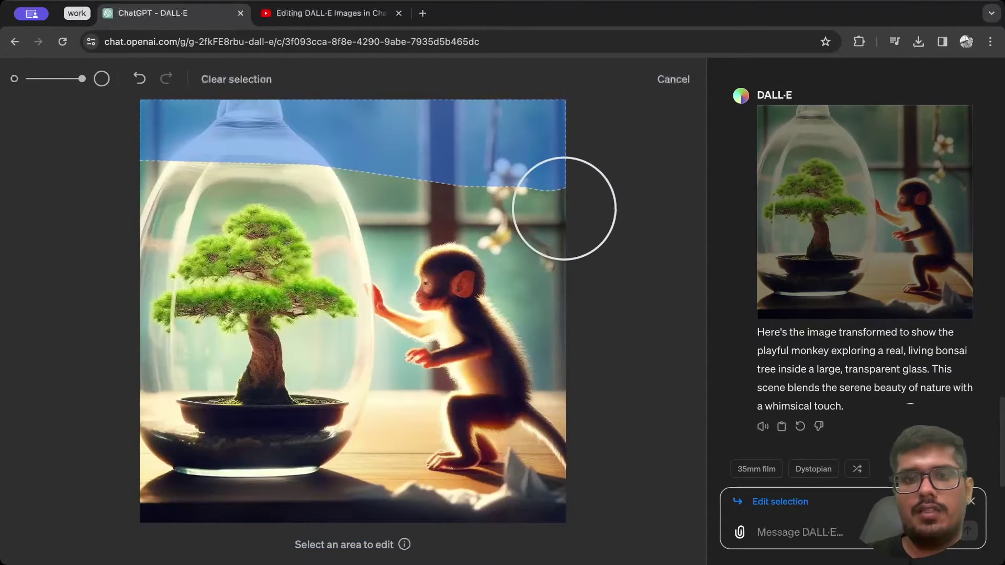
mouse_move(561, 211)
mouse_down()
mouse_move(143, 199)
mouse_move(250, 184)
mouse_move(184, 246)
mouse_move(543, 240)
mouse_move(454, 277)
mouse_move(162, 294)
mouse_move(378, 314)
mouse_move(534, 296)
mouse_move(174, 347)
mouse_move(168, 377)
mouse_move(198, 385)
mouse_move(274, 370)
mouse_up()
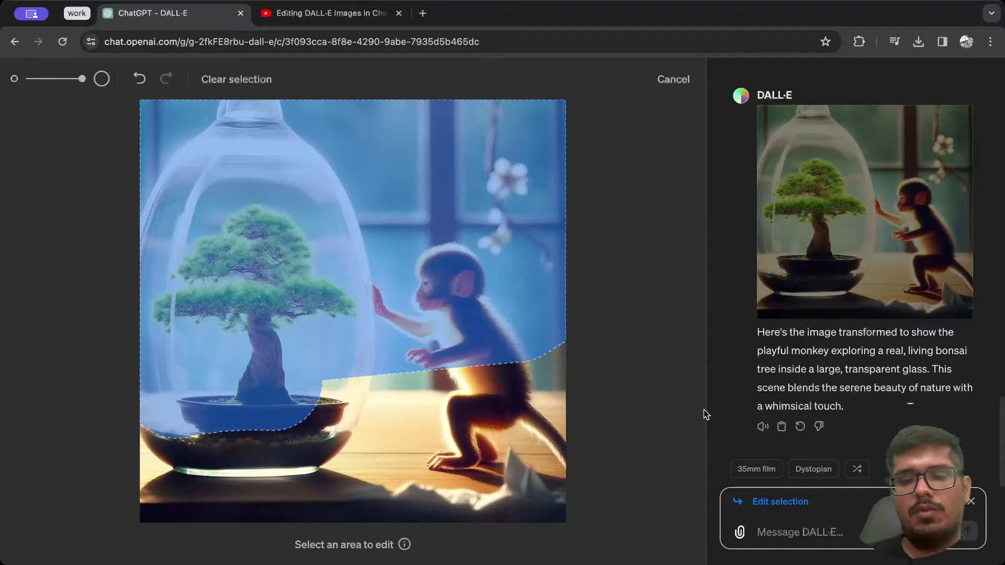
- Send the edit request: add text on the top saying "to the moon"
click(796, 528)
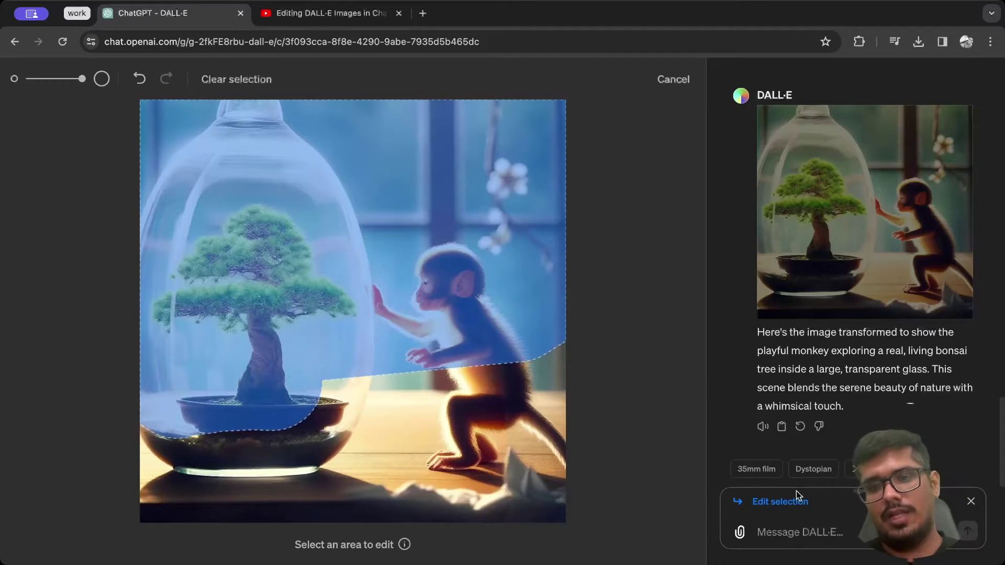
text(add Tex)
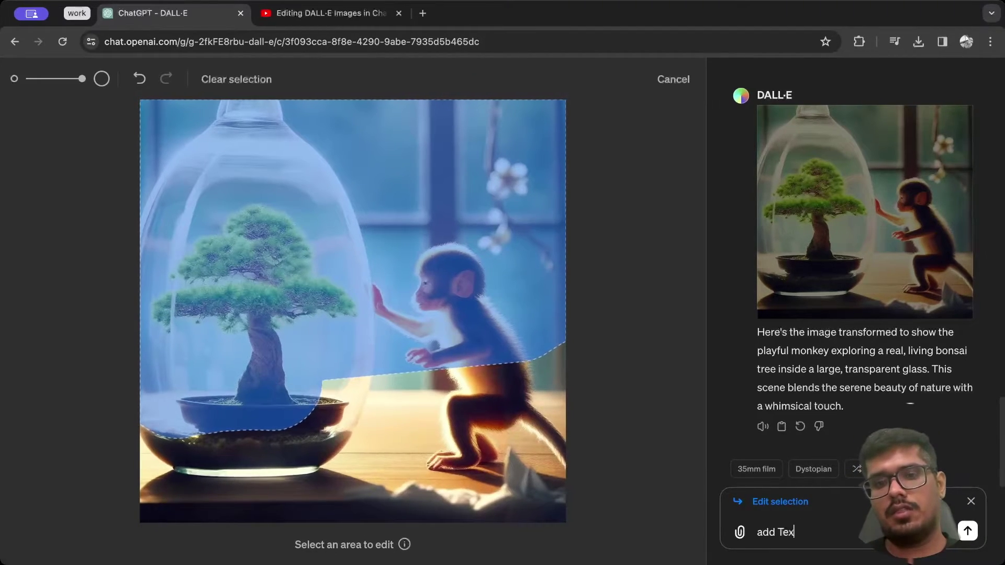
text(t on the top sa)
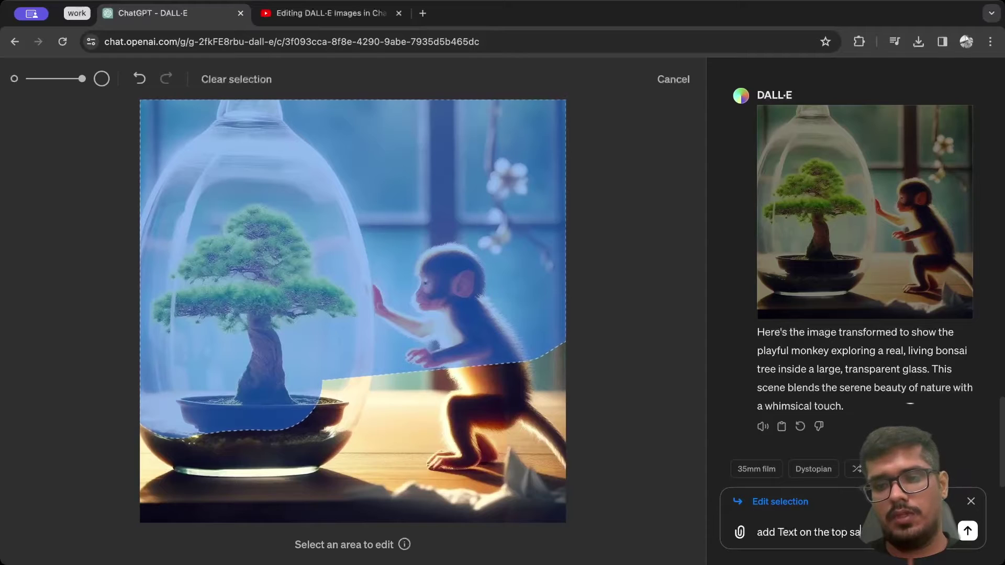
text(ying "to the moon")
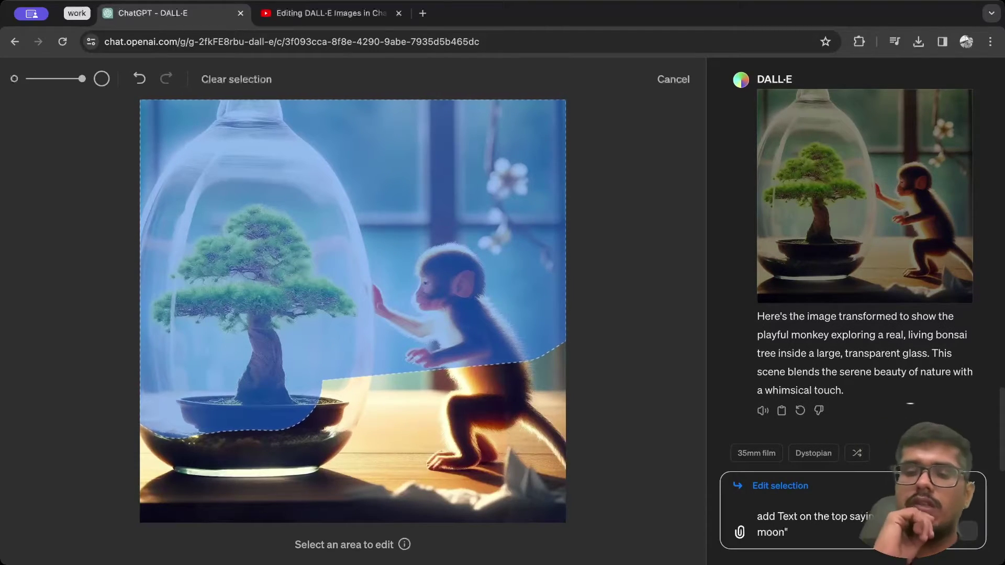
key(Return)
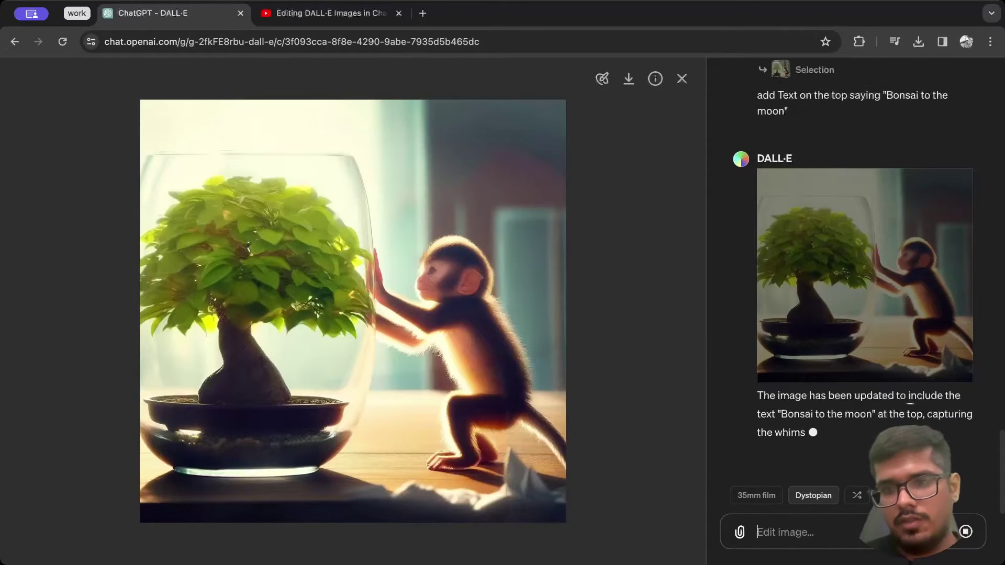
- With the brush at maximum size, paint the whole image, including the tree, monkey and pot
click(602, 79)
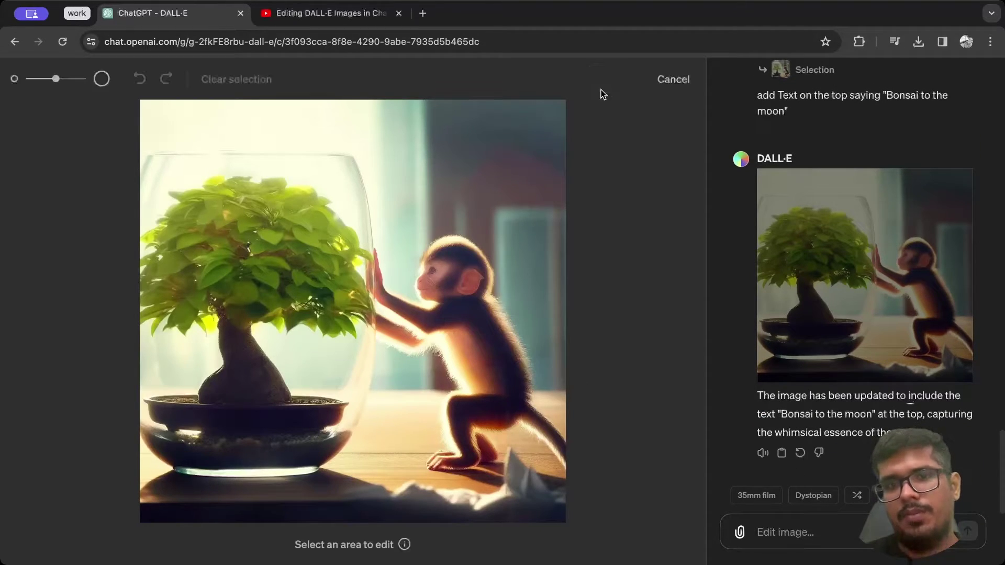
drag(56, 78, 82, 78)
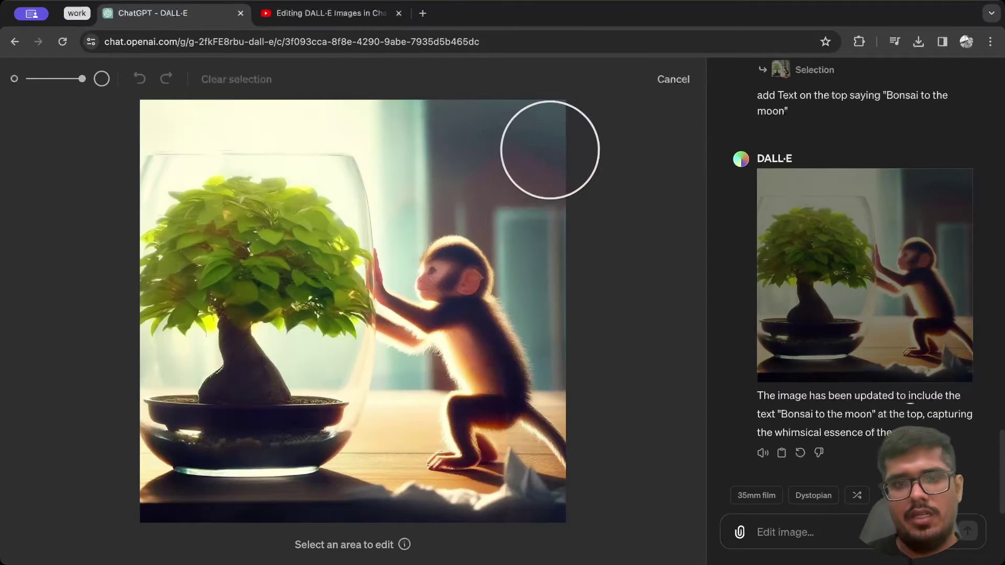
drag(550, 146, 121, 129)
drag(417, 168, 99, 262)
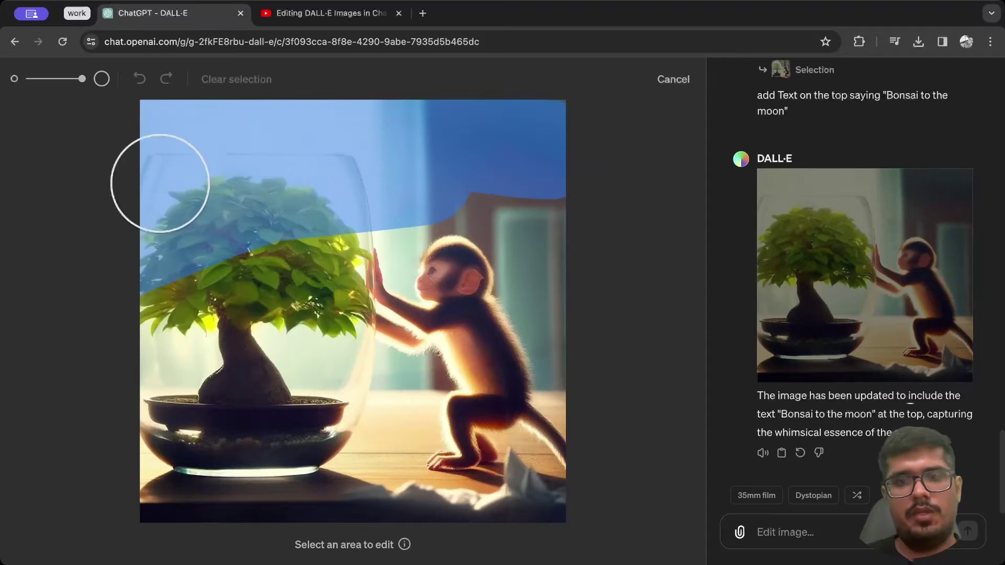
drag(377, 251, 231, 340)
mouse_move(544, 64)
mouse_down()
mouse_move(473, 173)
mouse_move(448, 287)
mouse_move(498, 498)
mouse_move(269, 449)
mouse_move(162, 292)
mouse_move(175, 475)
mouse_move(433, 449)
mouse_move(359, 466)
mouse_move(523, 526)
mouse_up()
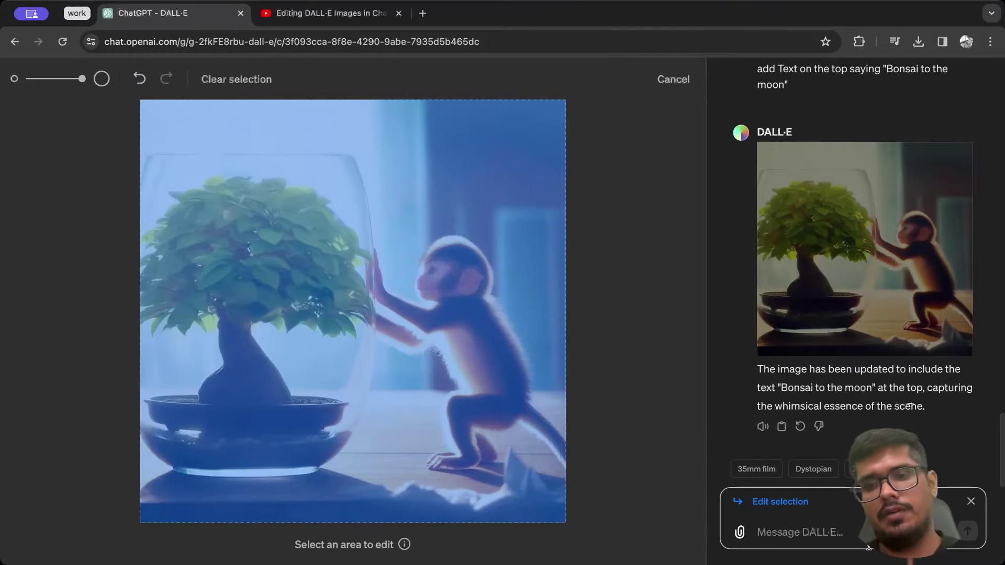
- Send the pasted Christmas-tree and Monkey-text request, then return to the chat
key(ctrl+v)
key(Return)
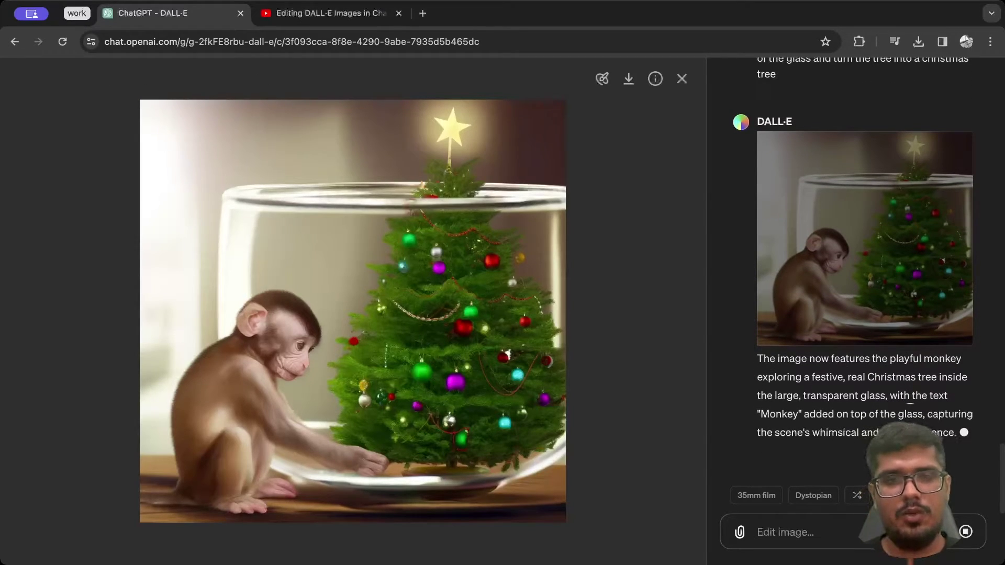
key(Escape)
- In a new chat, ask for an image of a crow on a motorbike on an empty highway
scroll(455, 253, up, 10)
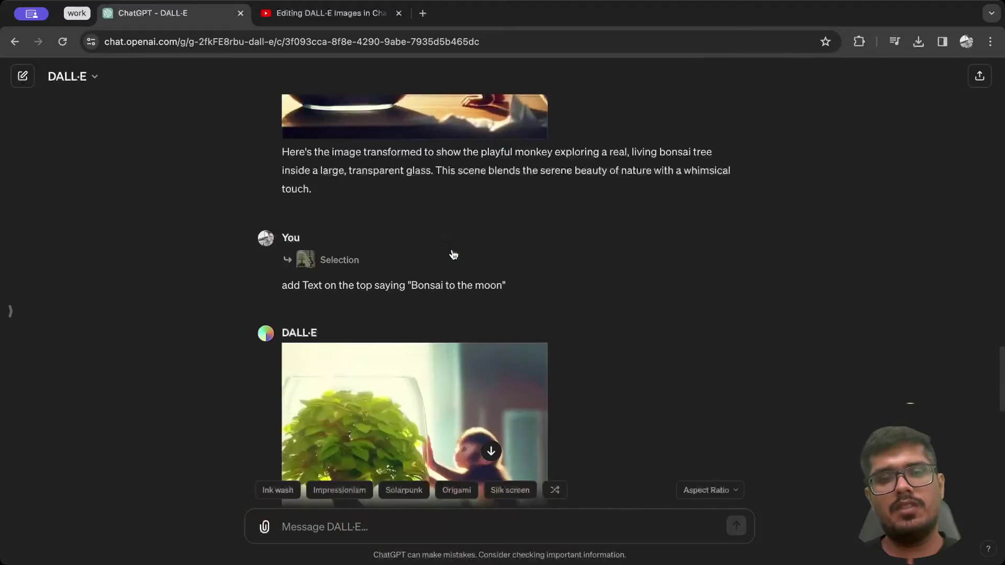
scroll(453, 249, down, 15)
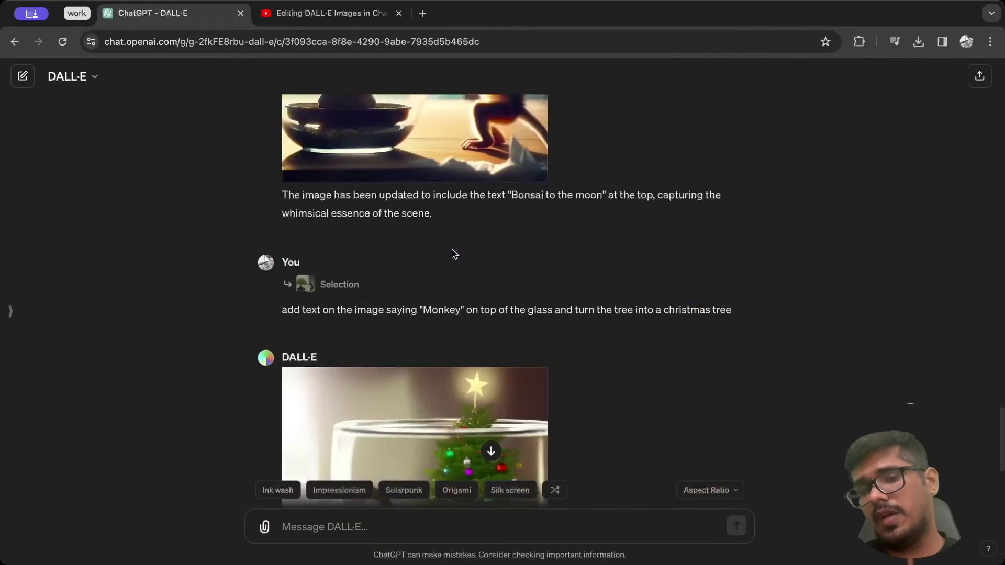
key(ctrl+shift+o)
text(Genera)
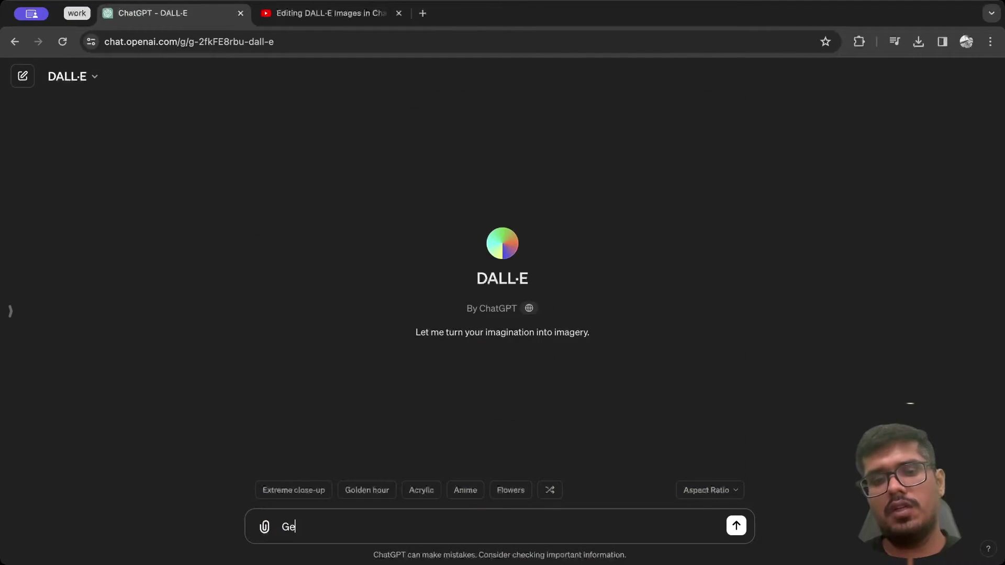
text(te an image of)
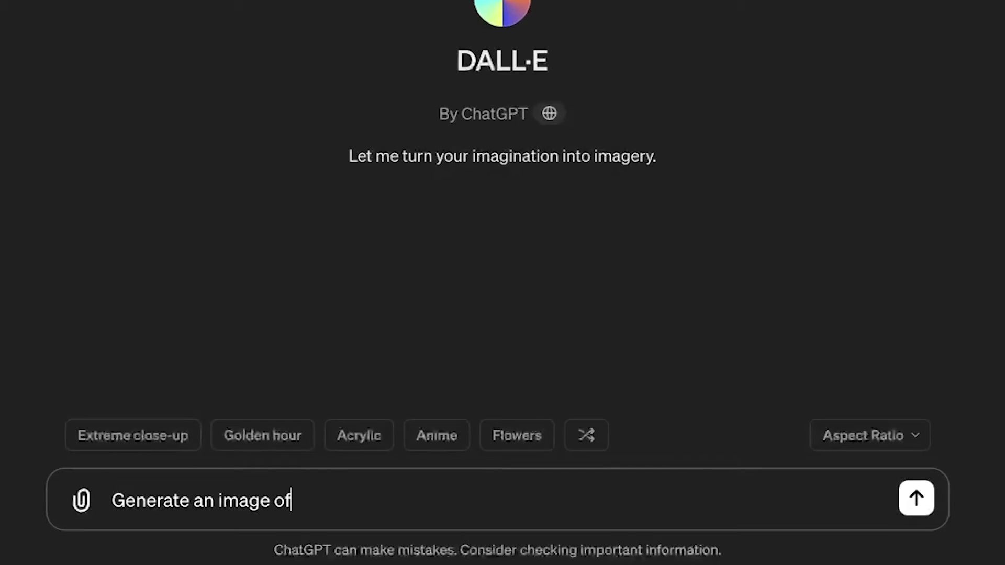
text( a crow on a mo)
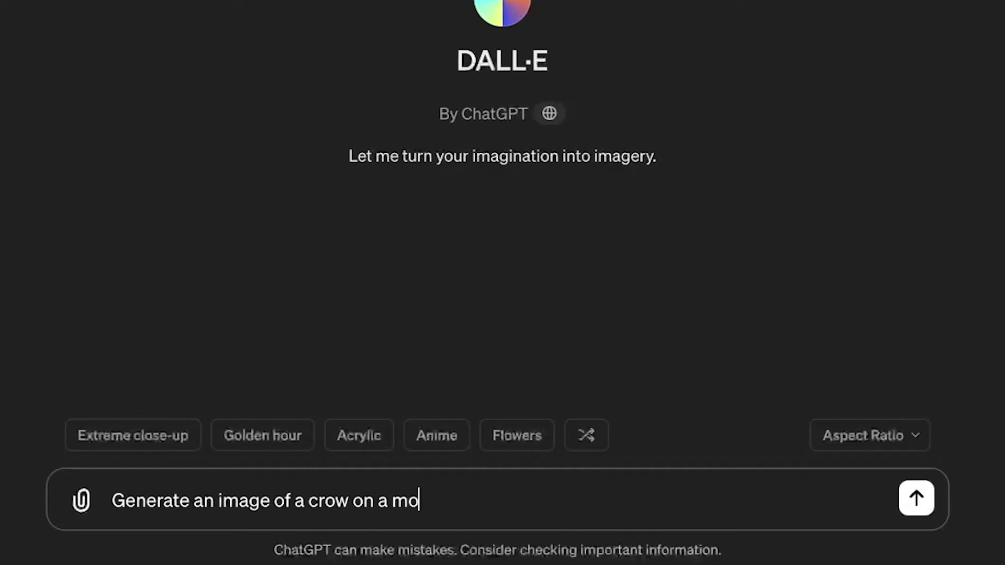
text(to)
text(rbike on an empty highway)
key(Return)
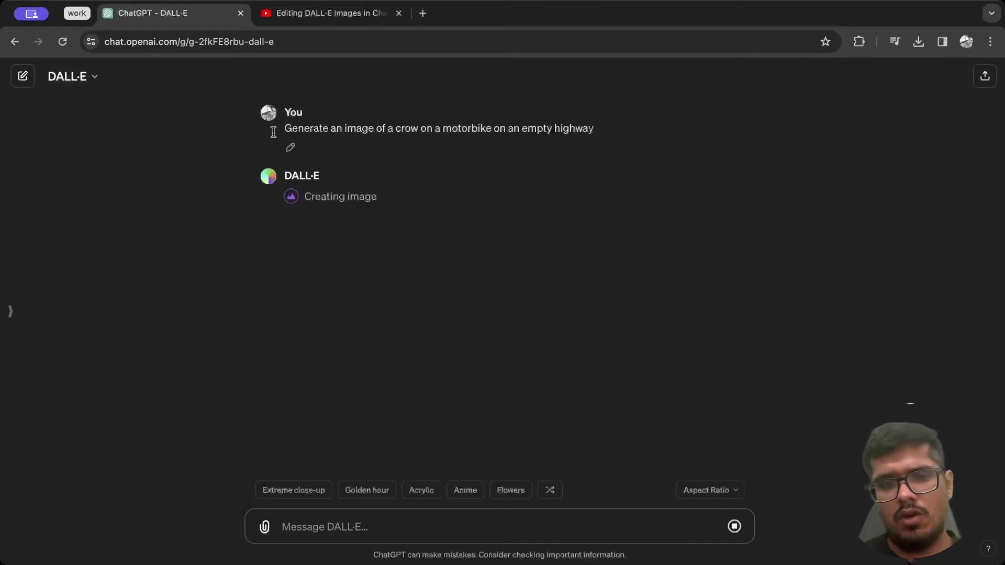
- Resend the crow prompt in a fresh chat with 'with text "YOLO" on top' appended
double_click(356, 129)
triple_click(356, 128)
key(ctrl+c)
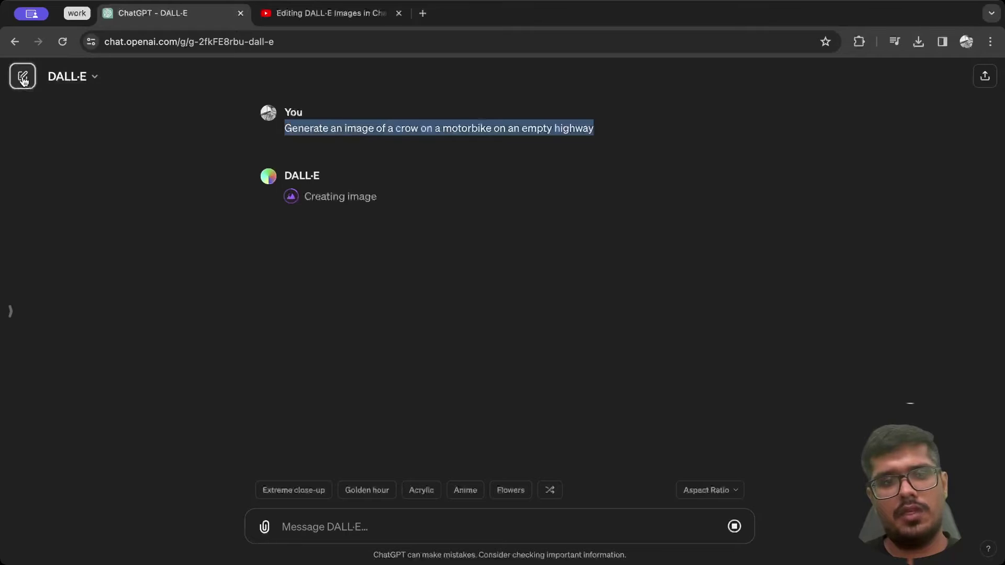
click(23, 76)
key(ctrl+v)
key(BackSpace)
text(w)
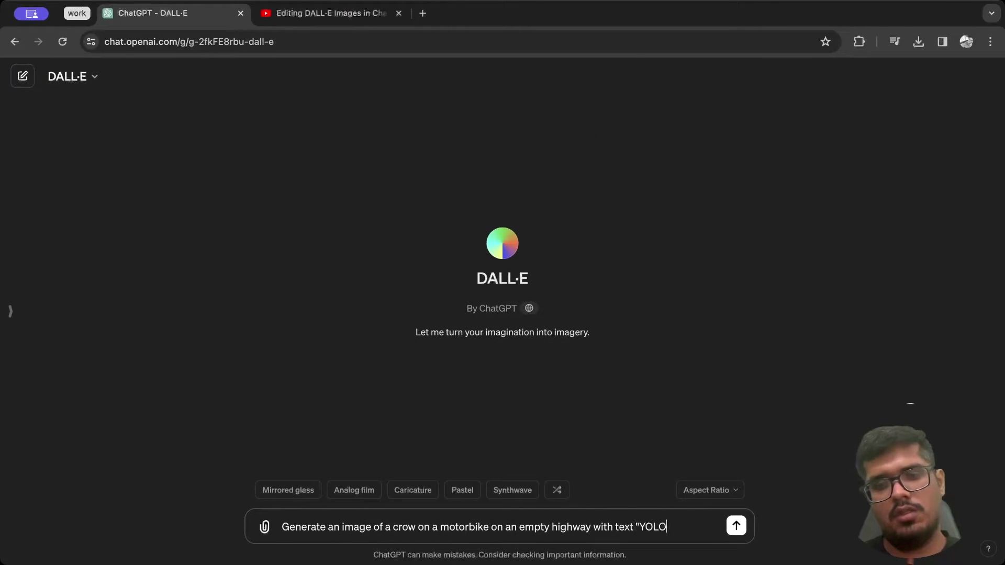
text(ith text "YOLO" on top)
key(Return)
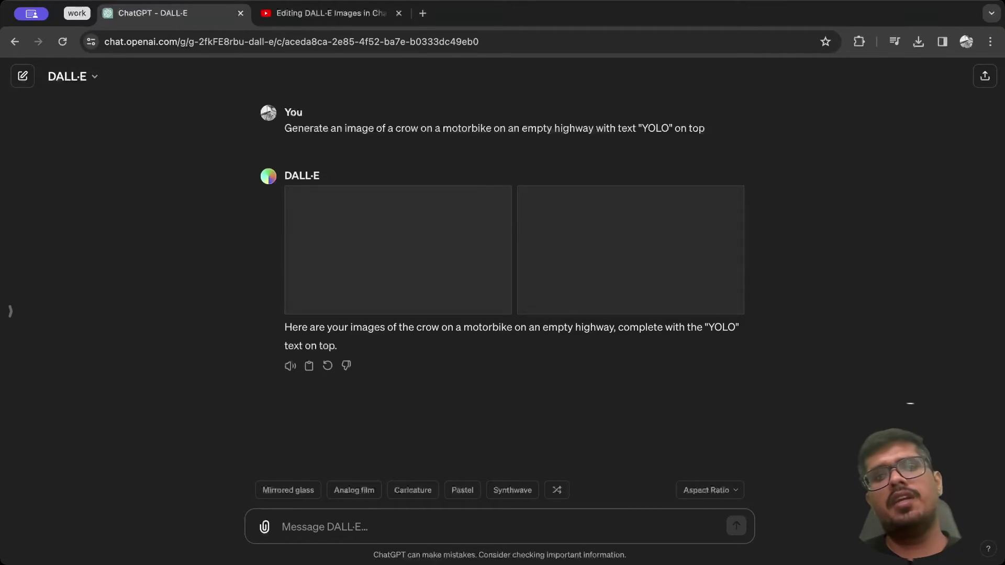
- On the second crow image, brush over the YOLO lettering and request changing it to MARCO
click(476, 271)
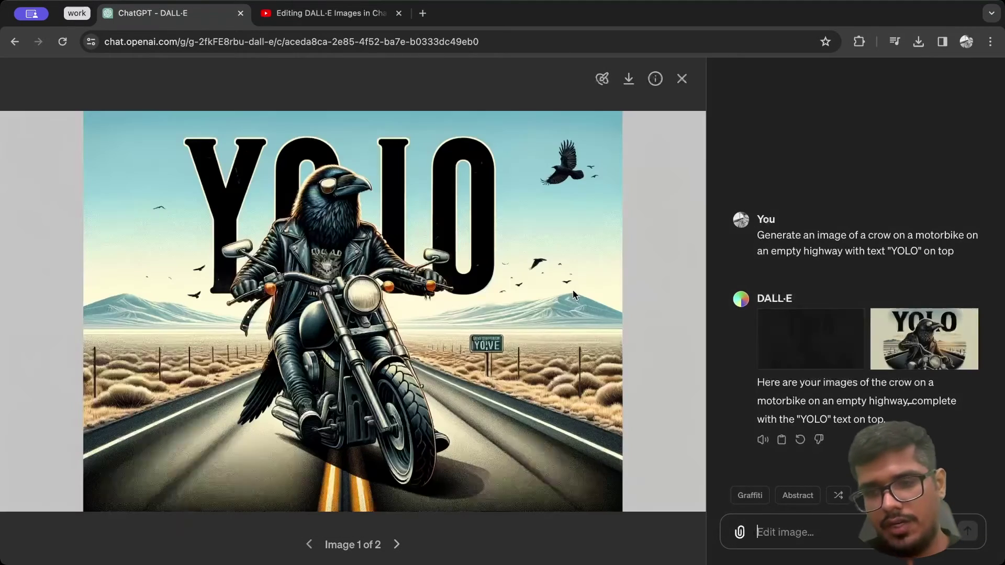
key(Right)
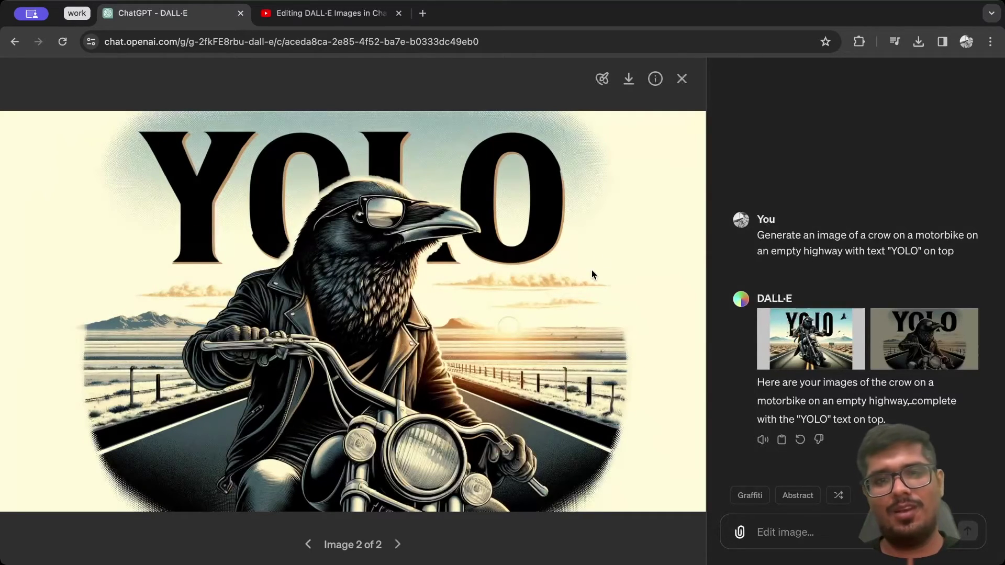
click(600, 79)
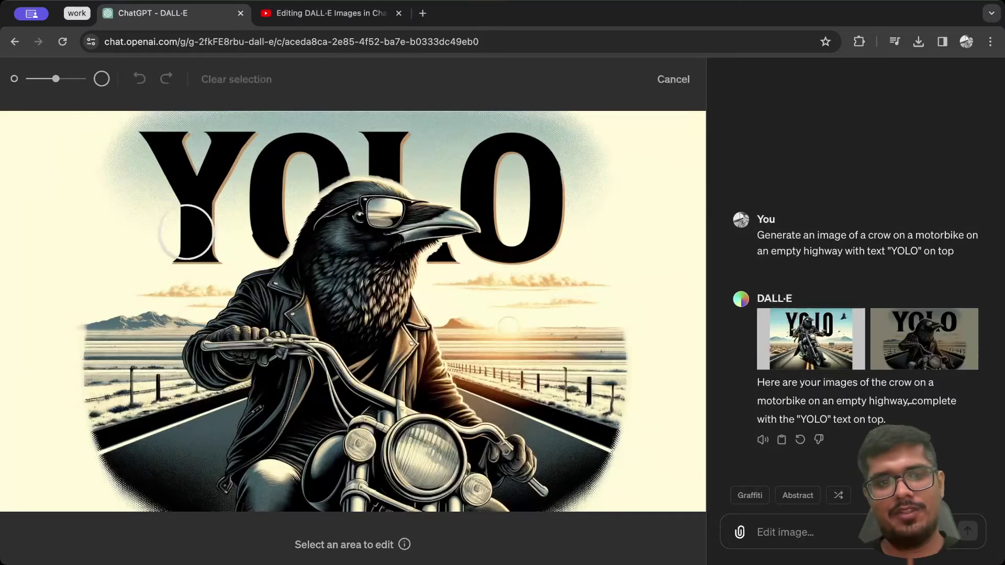
drag(188, 198, 186, 261)
text(change the te)
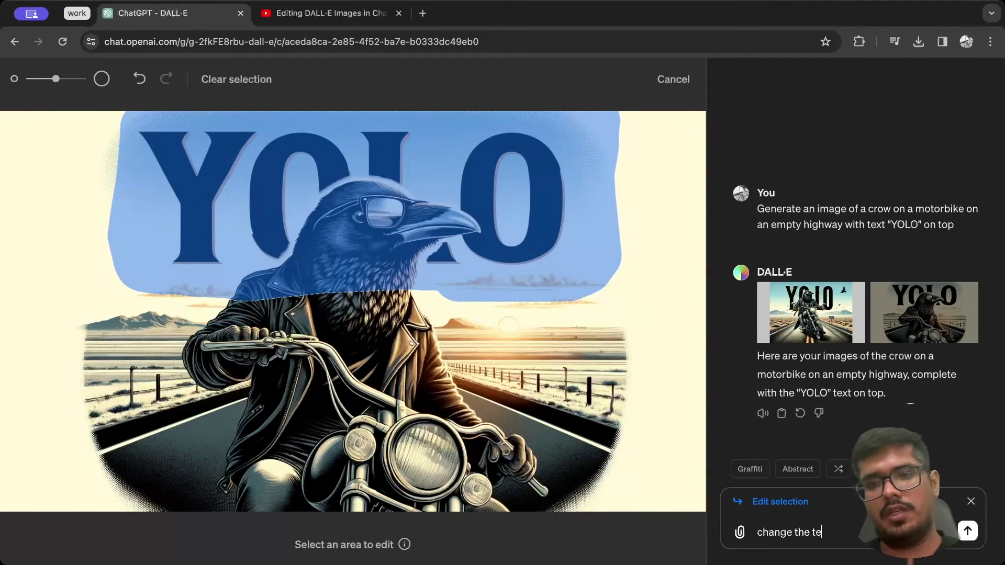
text(xt to "MAR)
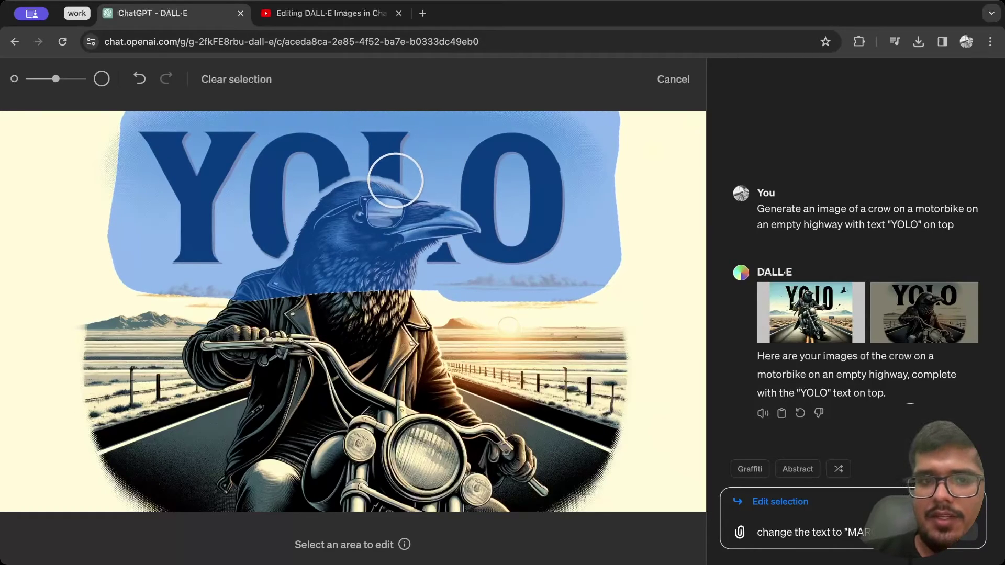
key(Return)
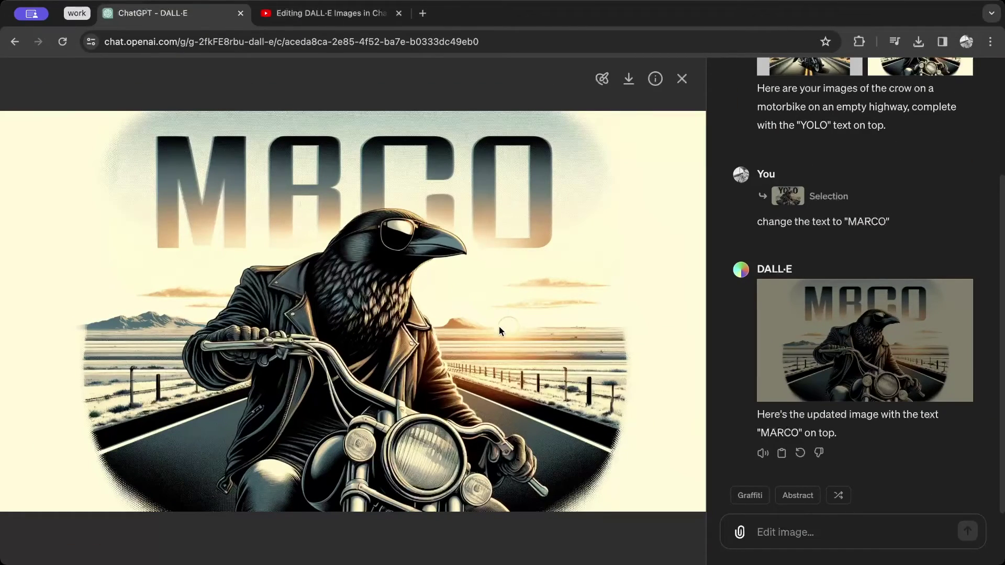
- Regenerate the MARCO edit, then retry again after the rate-limit error
click(801, 454)
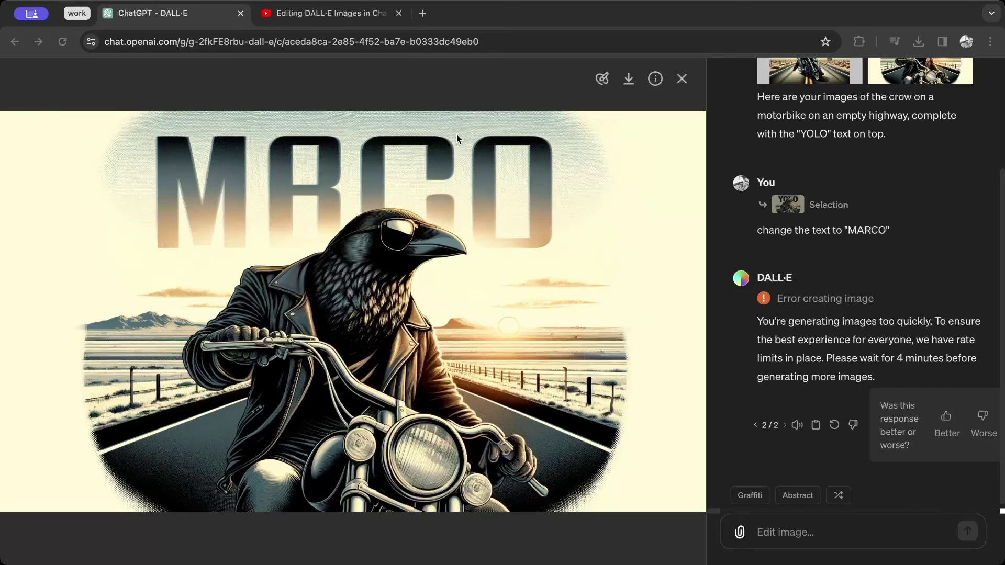
click(832, 424)
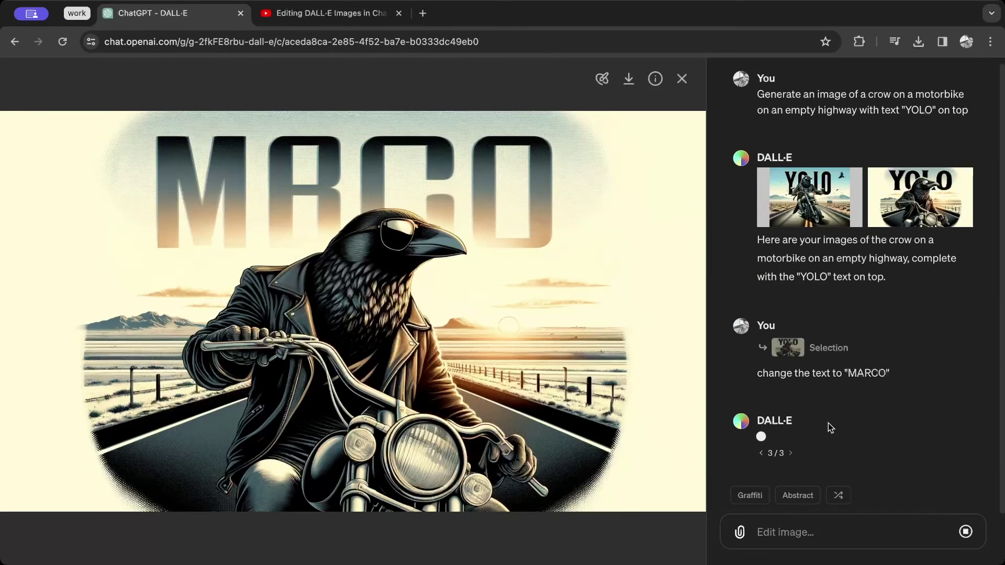